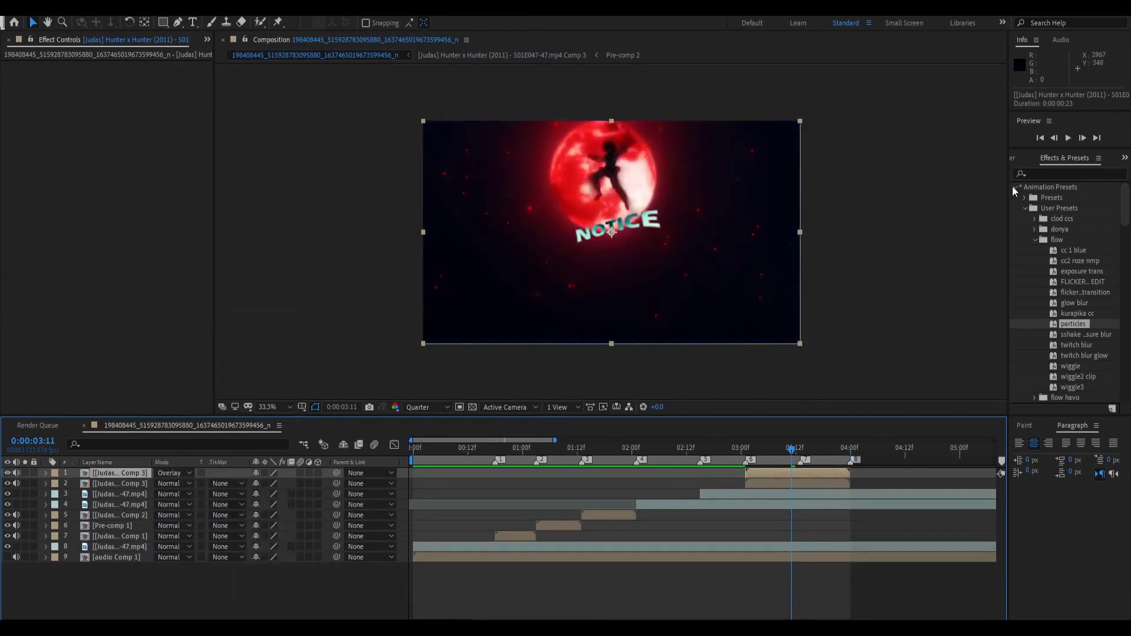
Apply Curves to the top Overlay comp, bending the RGB curve down and raising the Red curve slightly
text(curves)
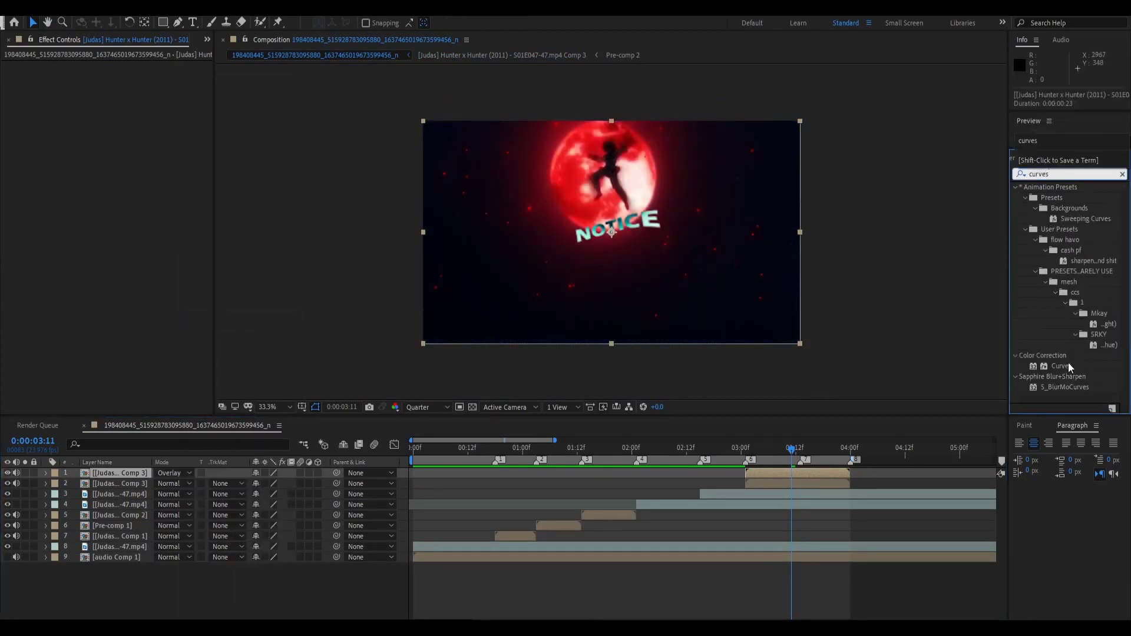
double_click(1069, 366)
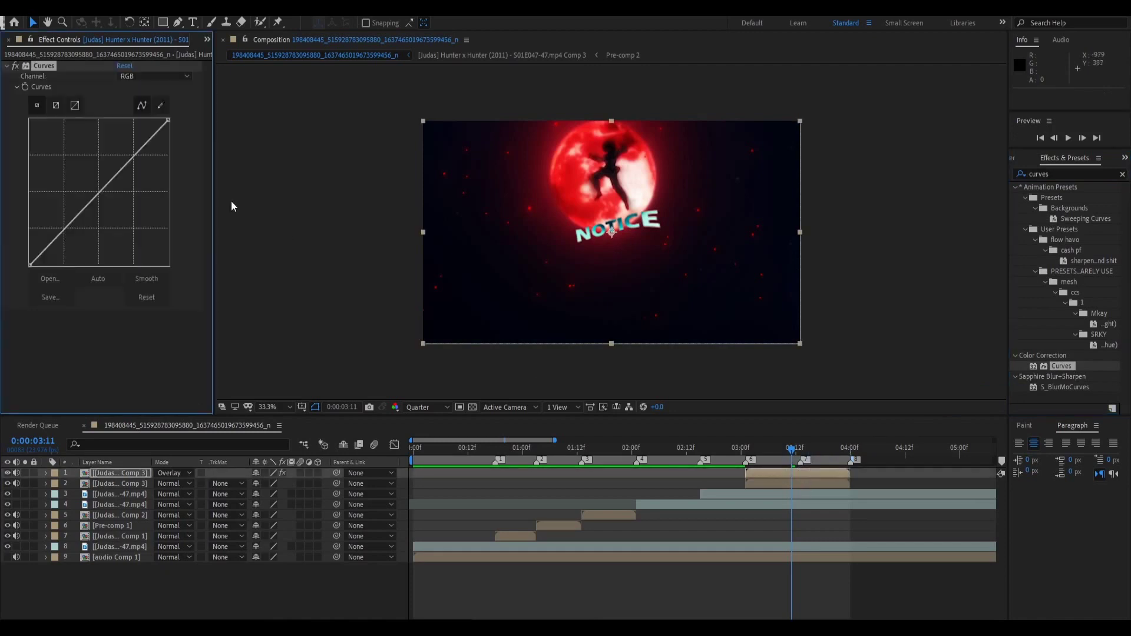
drag(112, 189, 133, 199)
click(119, 77)
click(139, 100)
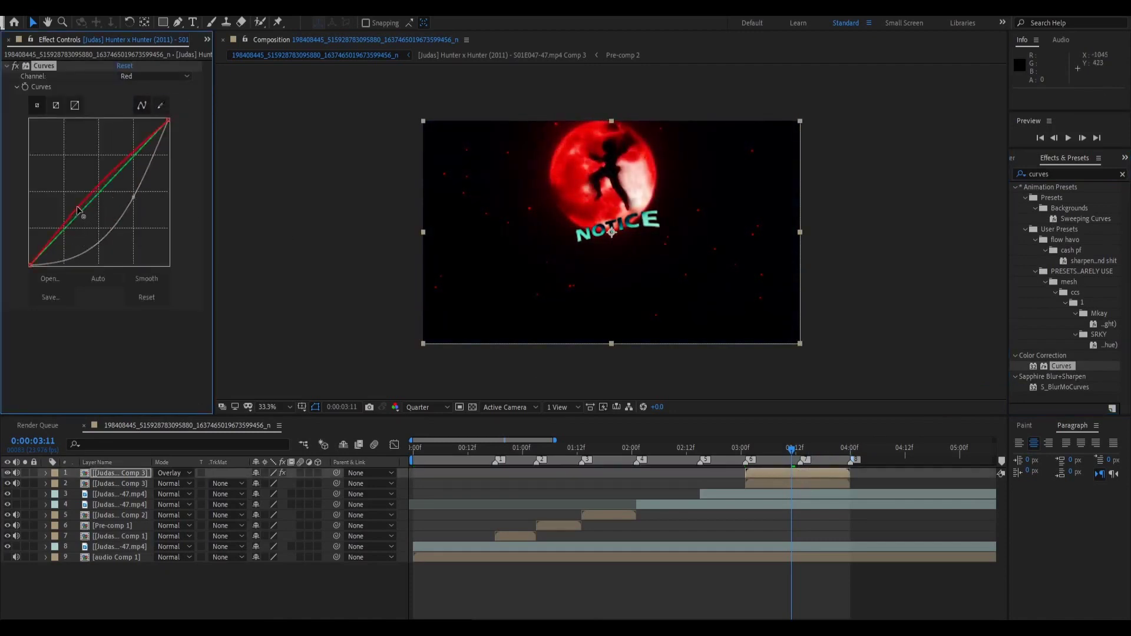
drag(100, 185, 100, 179)
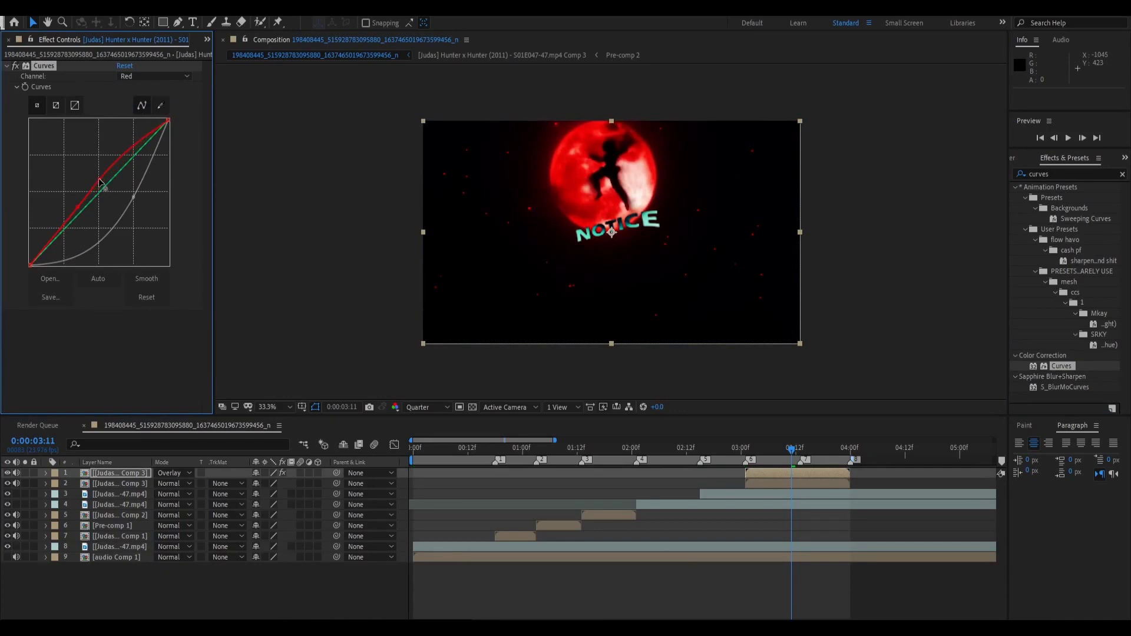
Add Deep Glow to the same Overlay comp and set its exposure to 0.38
click(1088, 173)
text(dee)
drag(1057, 302, 799, 475)
drag(122, 250, 93, 260)
Try a lower opacity on the Overlay comp and preview the cut into it
key(t)
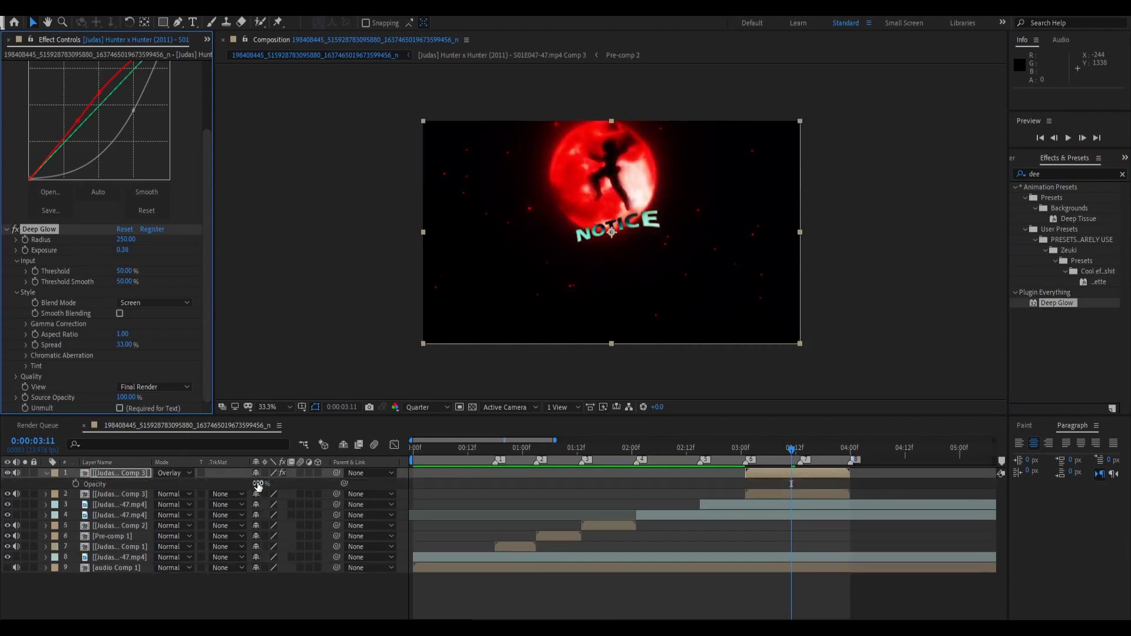
drag(257, 484, 246, 486)
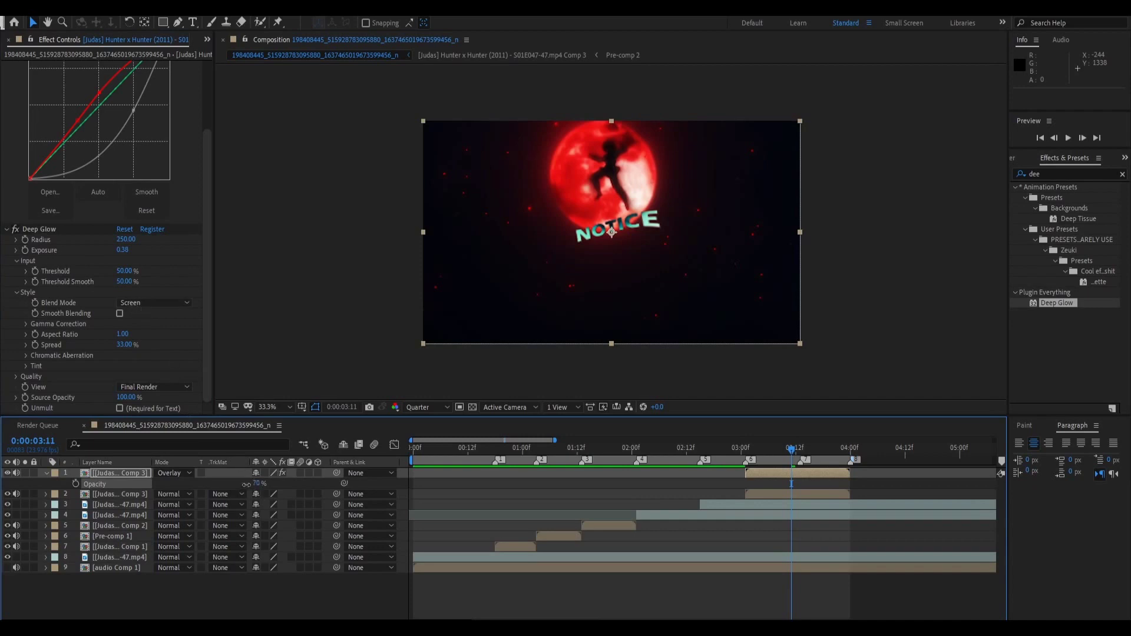
drag(255, 483, 262, 483)
click(47, 474)
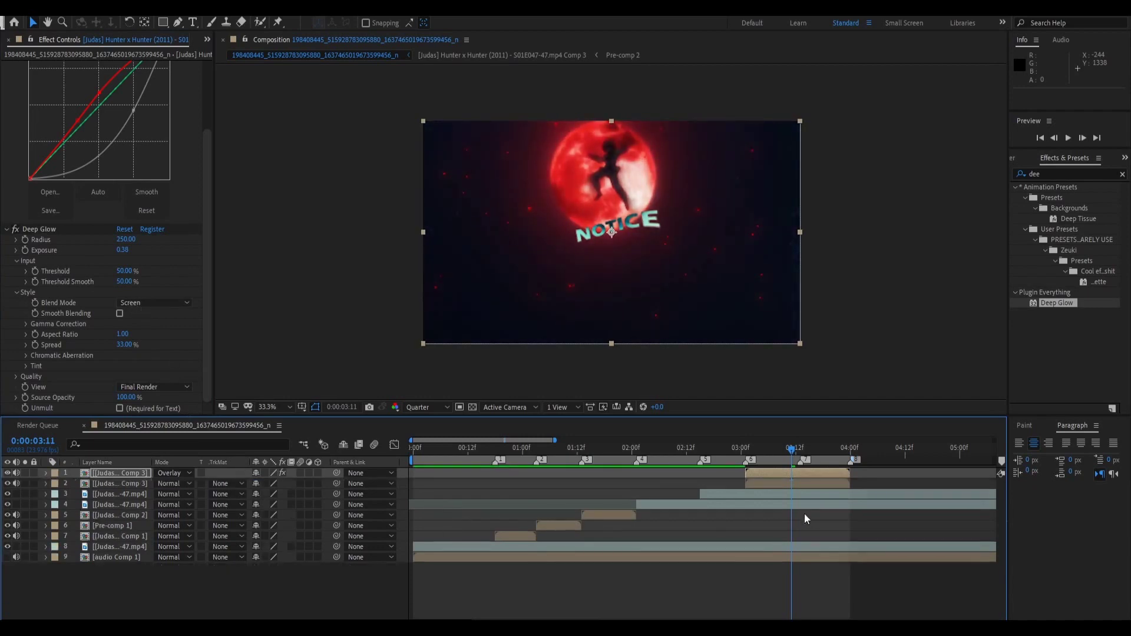
click(803, 557)
drag(792, 451, 691, 453)
key(space)
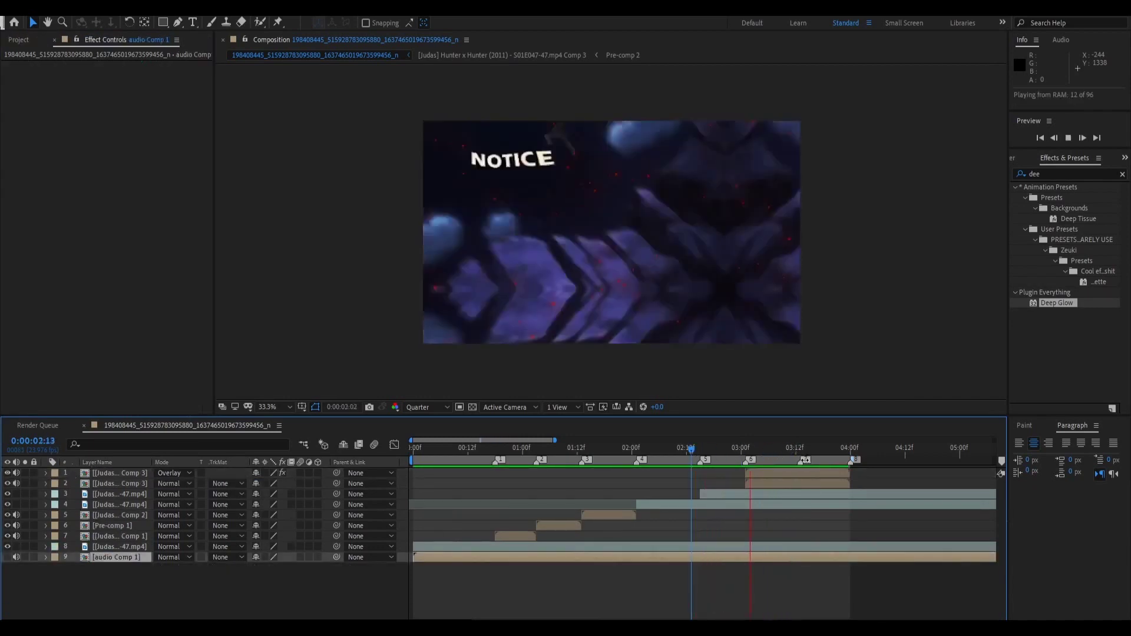
drag(742, 451, 745, 454)
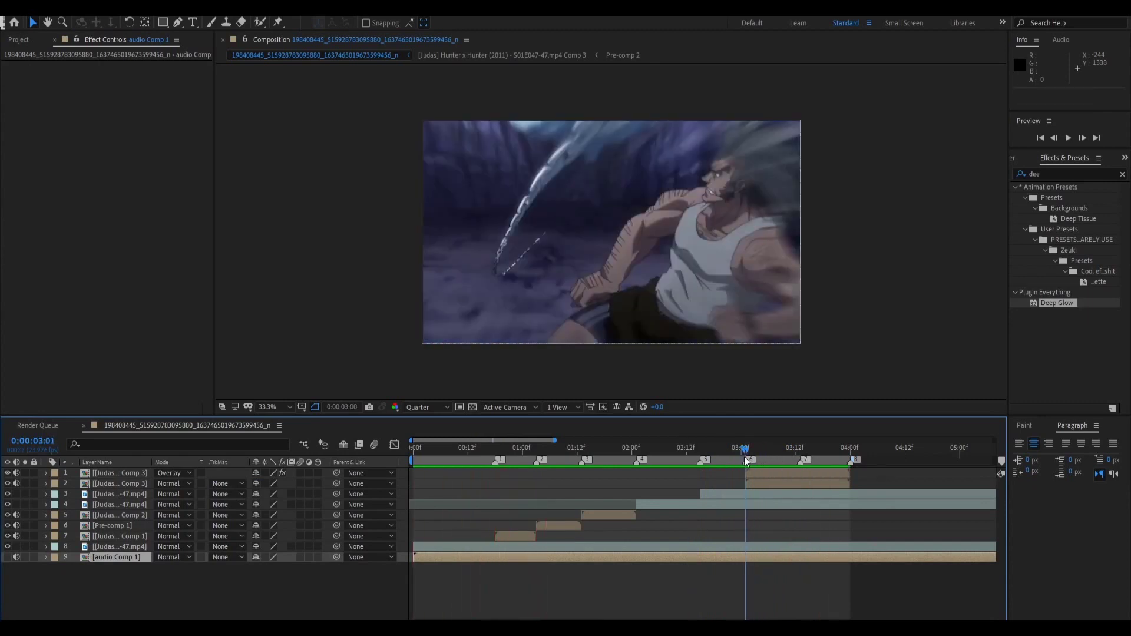
Set the Overlay comp's opacity to 83% and play back the transition into the red moon shot
click(117, 473)
key(t)
drag(254, 483, 298, 488)
drag(746, 449, 661, 457)
key(space)
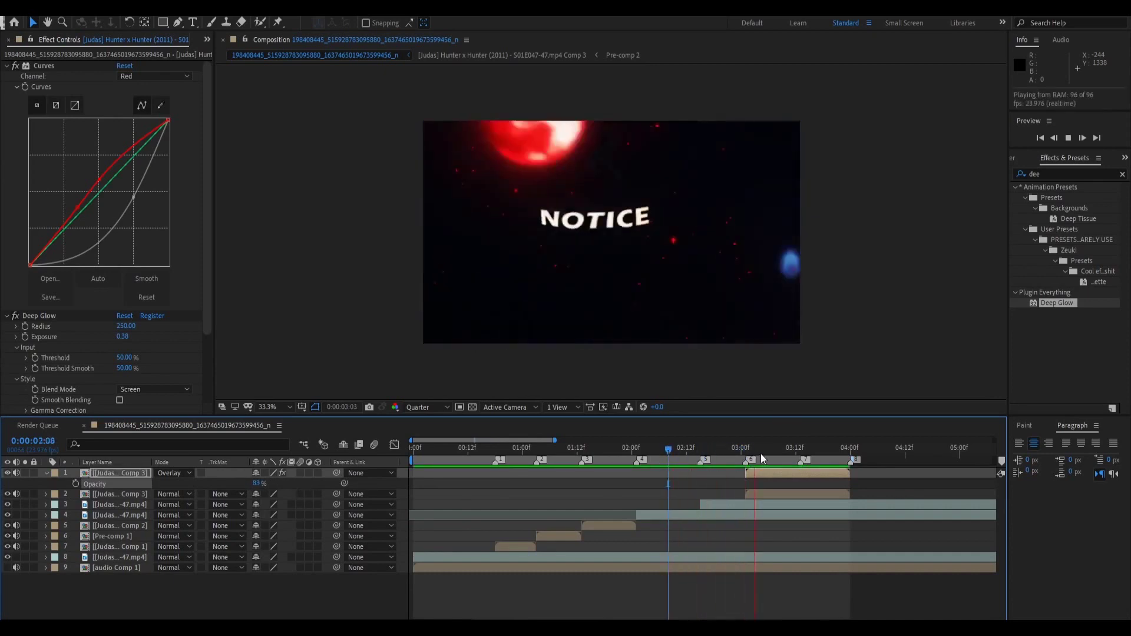
click(728, 451)
key(space)
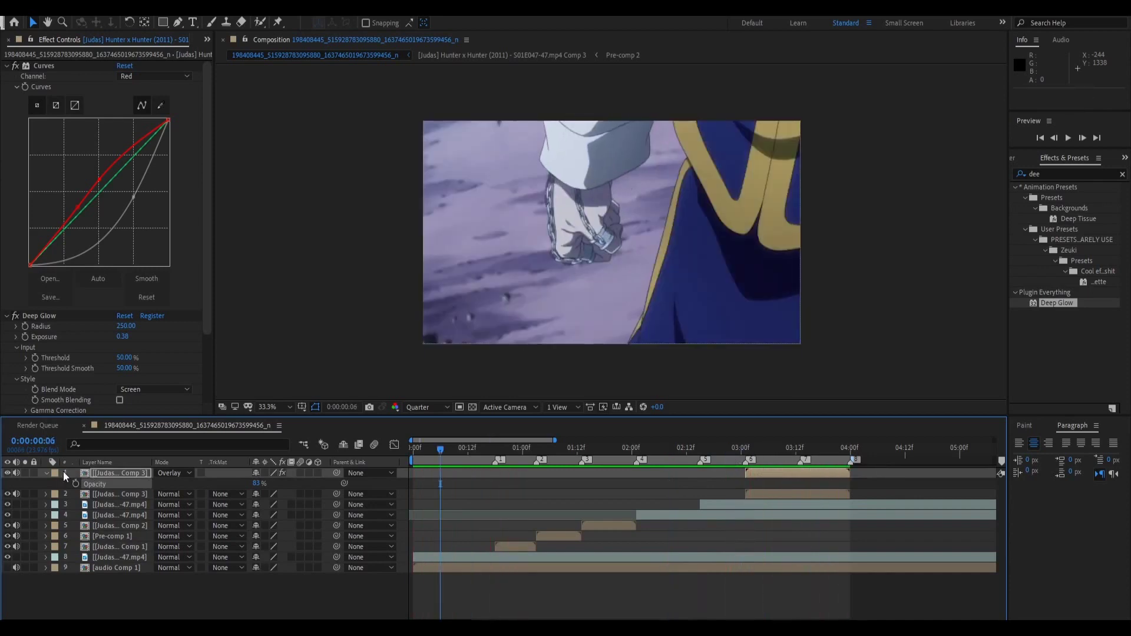
click(45, 474)
Apply Twixtor Pro to the first clip, the hand shot at the start of the timeline
key(Home)
click(429, 547)
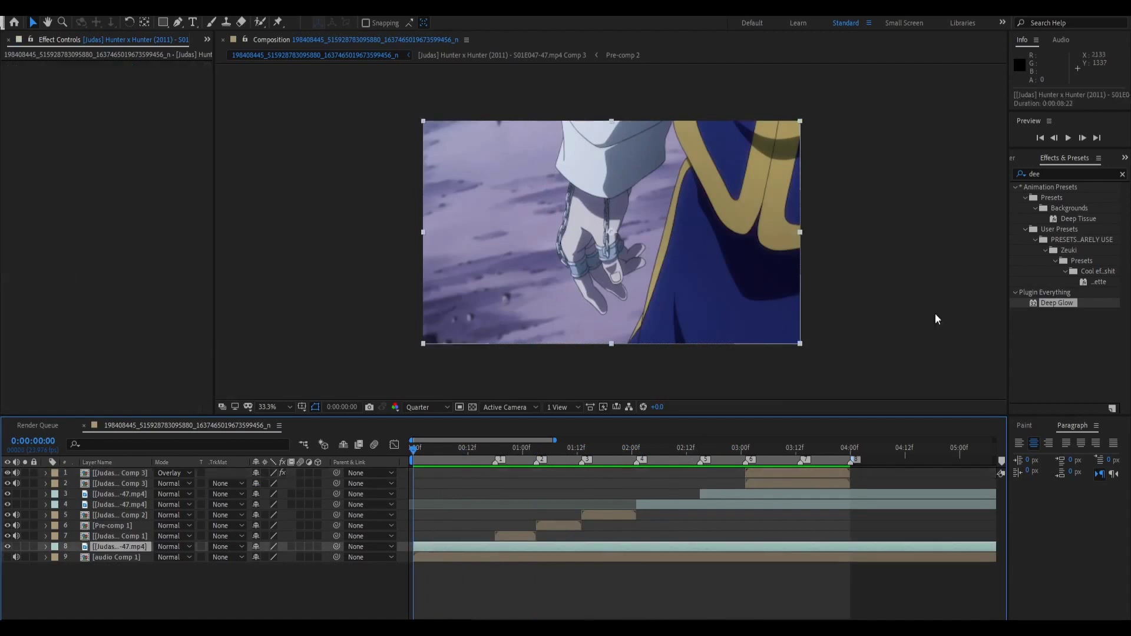
drag(1051, 175, 862, 185)
text(twixtor)
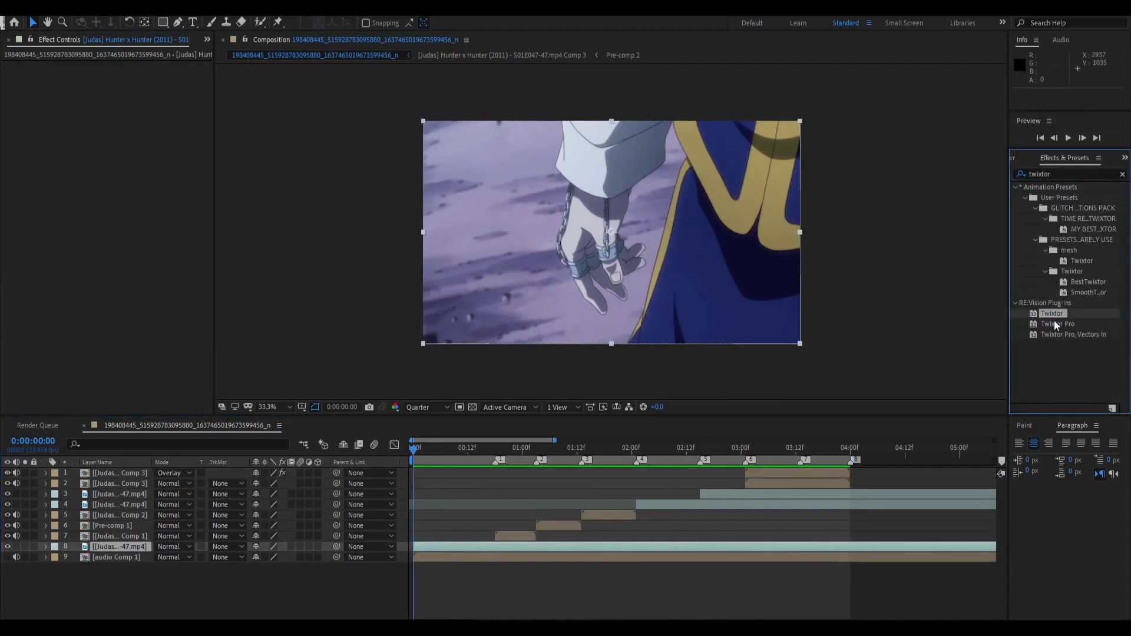
drag(1055, 321, 493, 547)
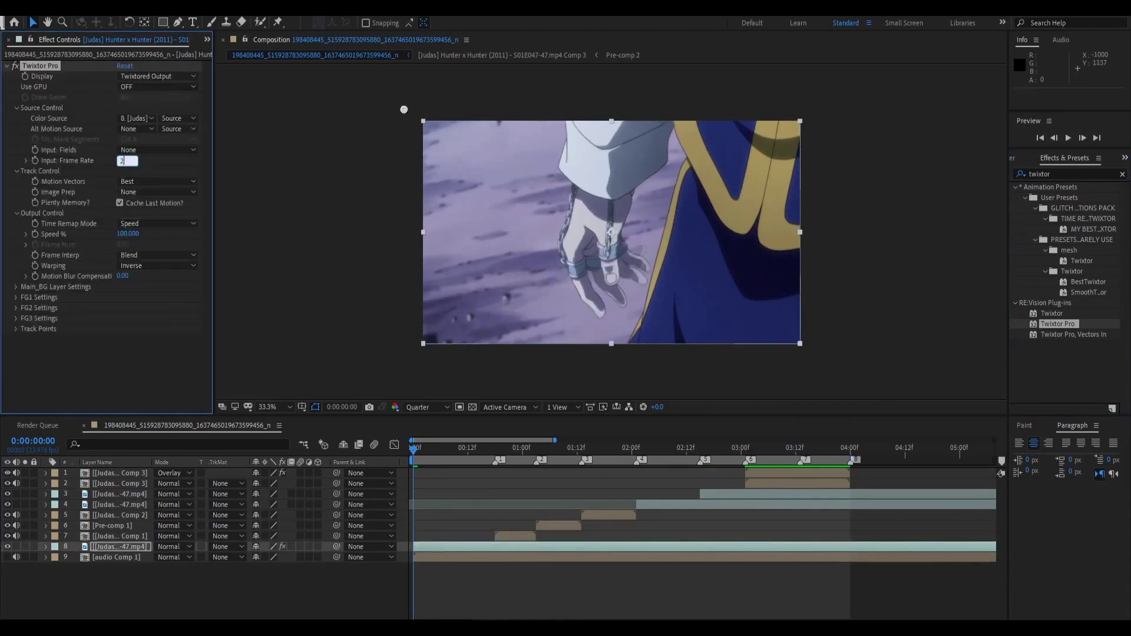
Configure Twixtor Pro with input frame rate 24, Forward warping, Motion Weighted Blend interpolation and Contrast/Edge Enhance image prep
text(24)
click(140, 266)
click(144, 306)
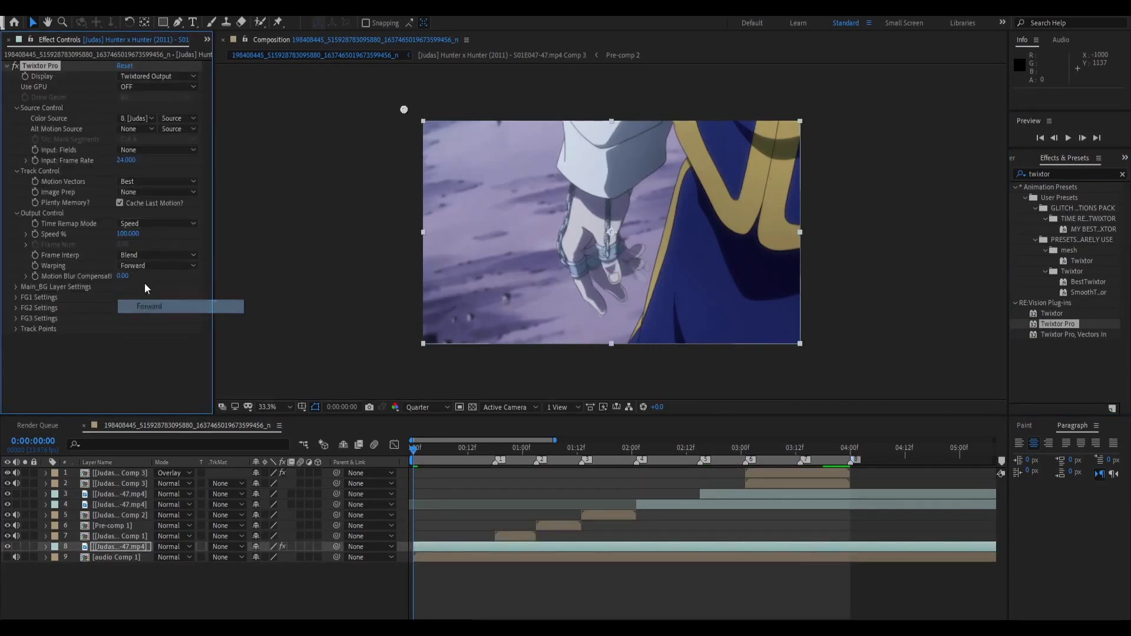
click(141, 255)
click(154, 296)
click(156, 192)
click(154, 219)
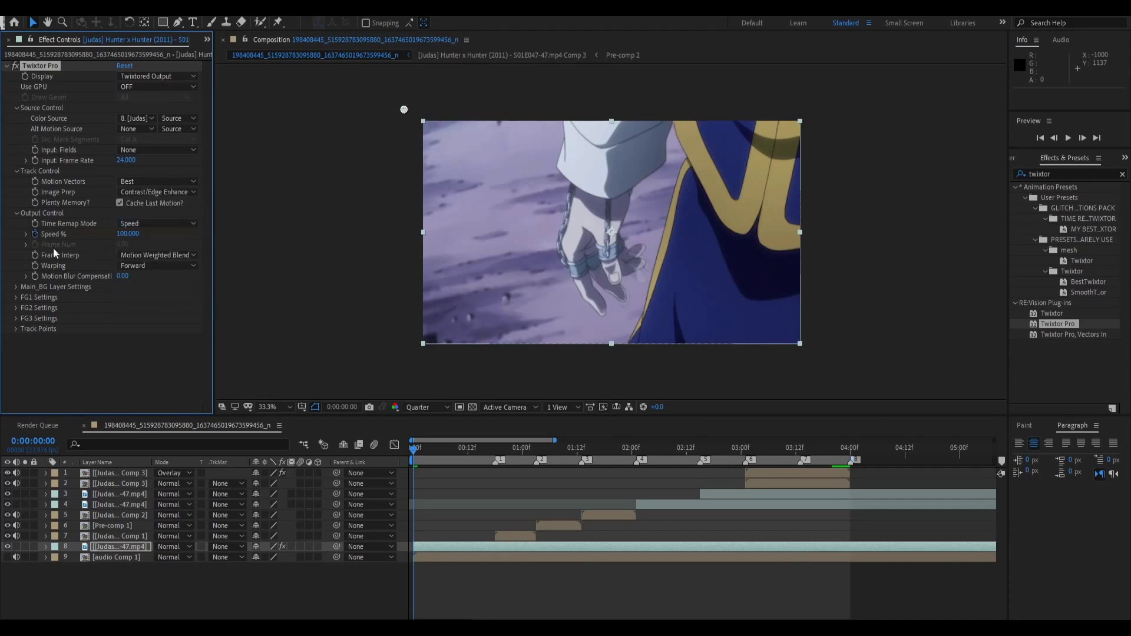
Keyframe Twixtor Pro's Speed at 30% on frame 1 and expand the Main_BG Layer Settings
drag(414, 442, 422, 454)
click(131, 234)
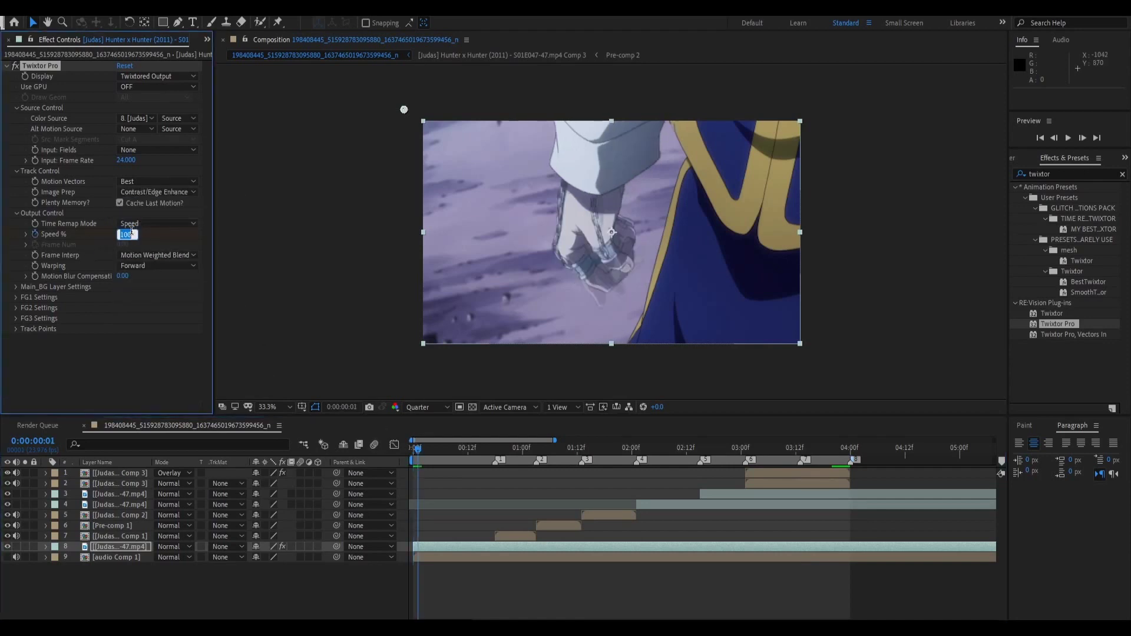
key(Return)
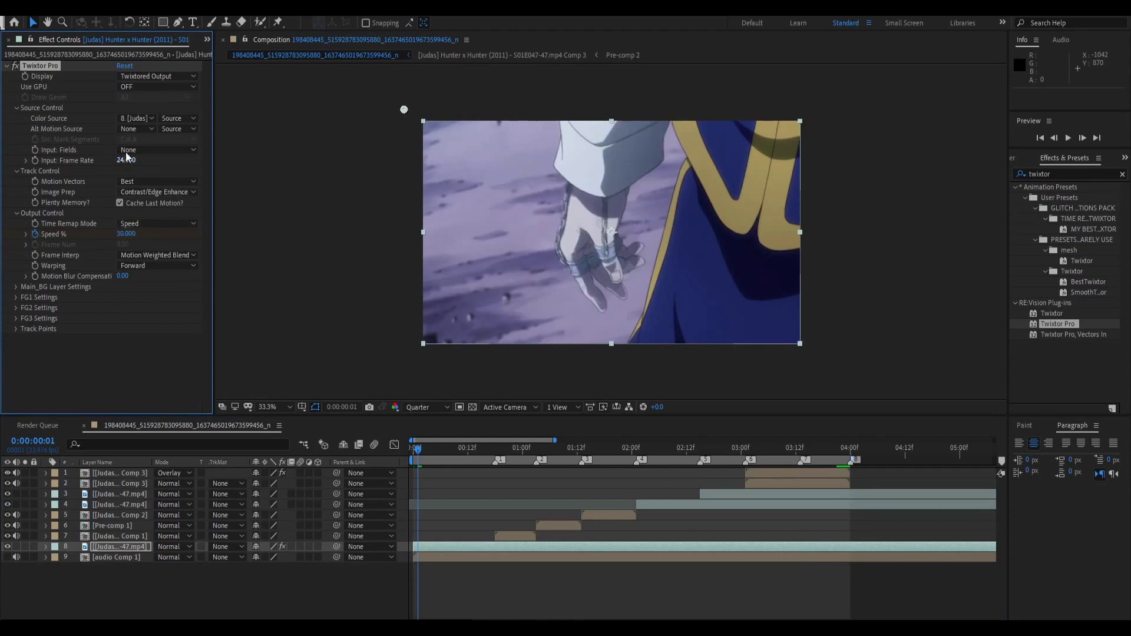
click(14, 287)
drag(140, 297, 145, 297)
Pre-compose the hand clip, moving all attributes into the new composition
key(ctrl+shift+c)
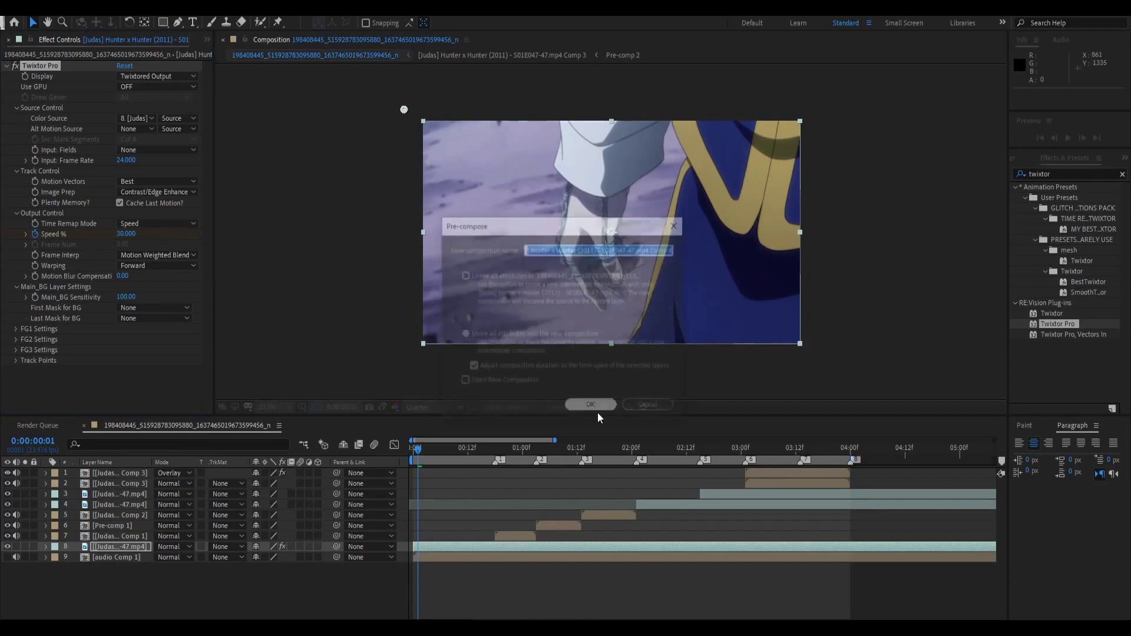
click(633, 407)
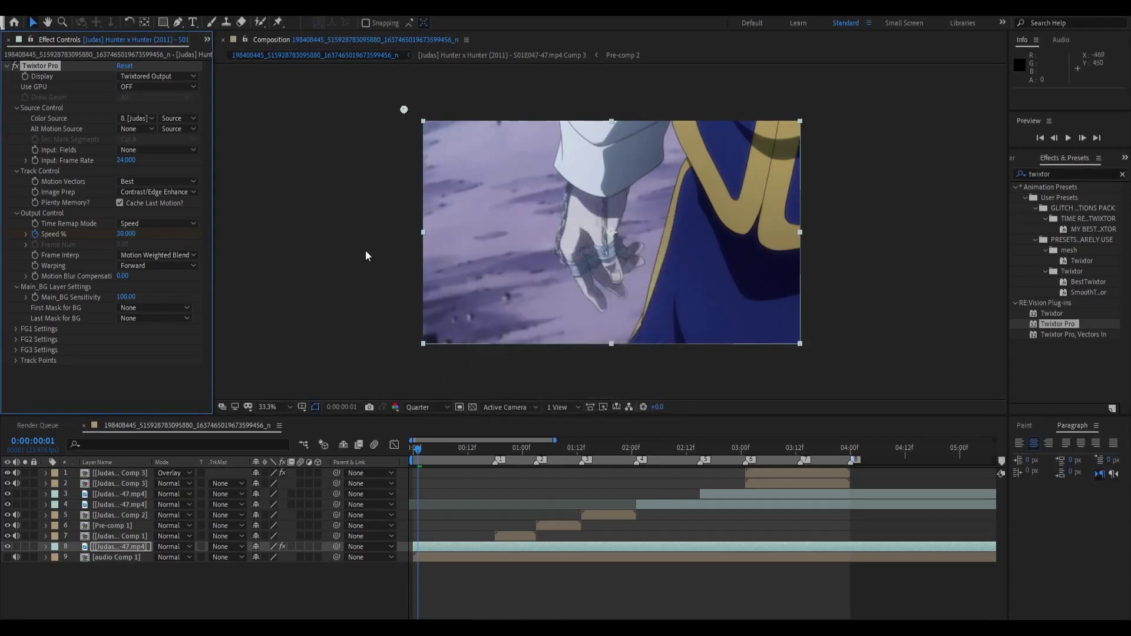
key(ctrl+shift+c)
click(606, 401)
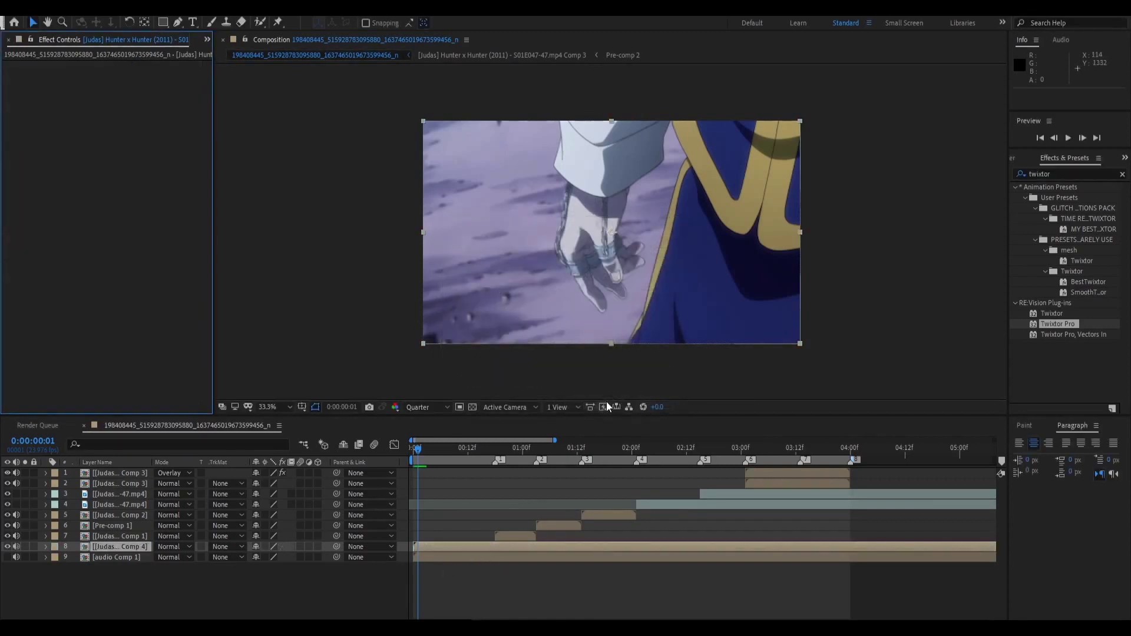
Enable time remapping on the hand pre-comp, keyframing about 0.79 seconds at frame 11 and 0:00:00:00 at frame 17
key(ctrl+alt+t)
drag(555, 441, 447, 441)
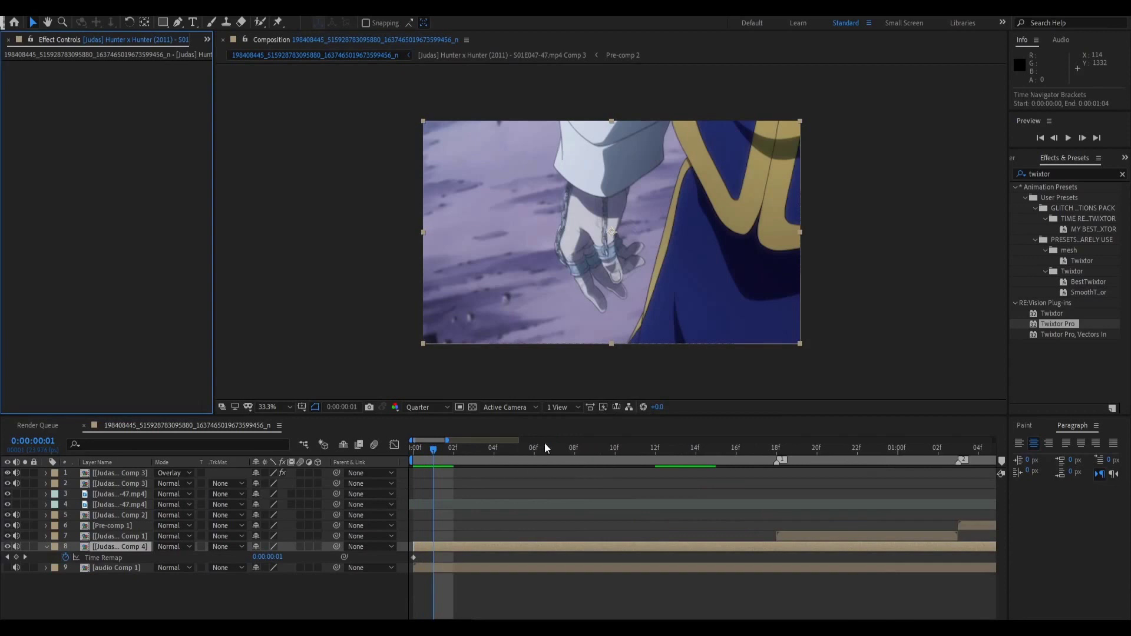
click(635, 451)
drag(265, 558, 272, 557)
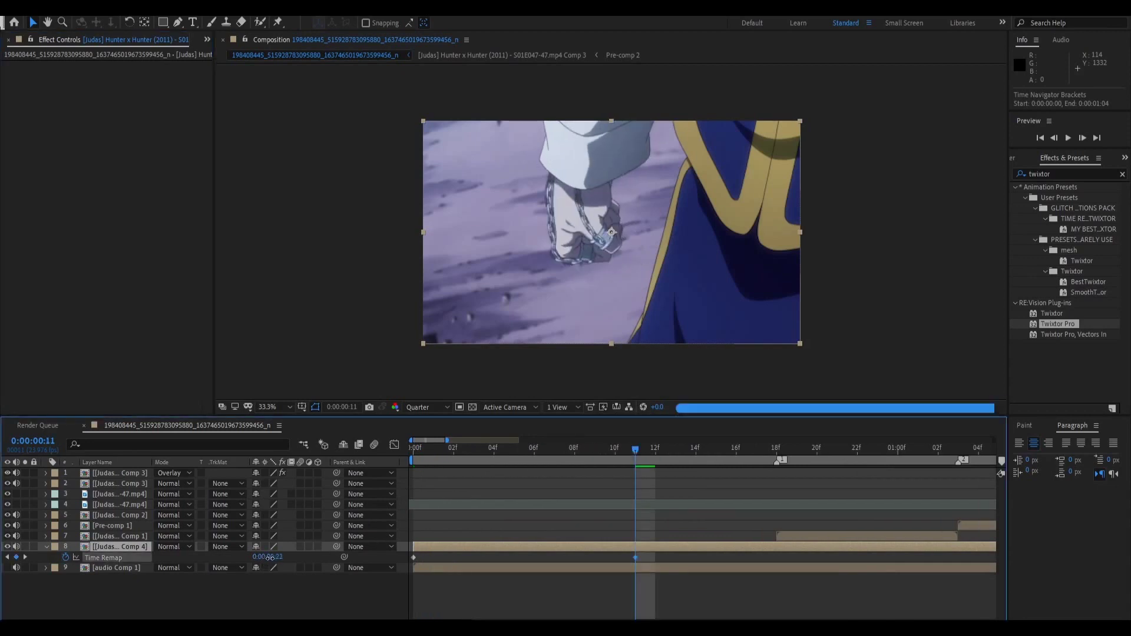
click(766, 450)
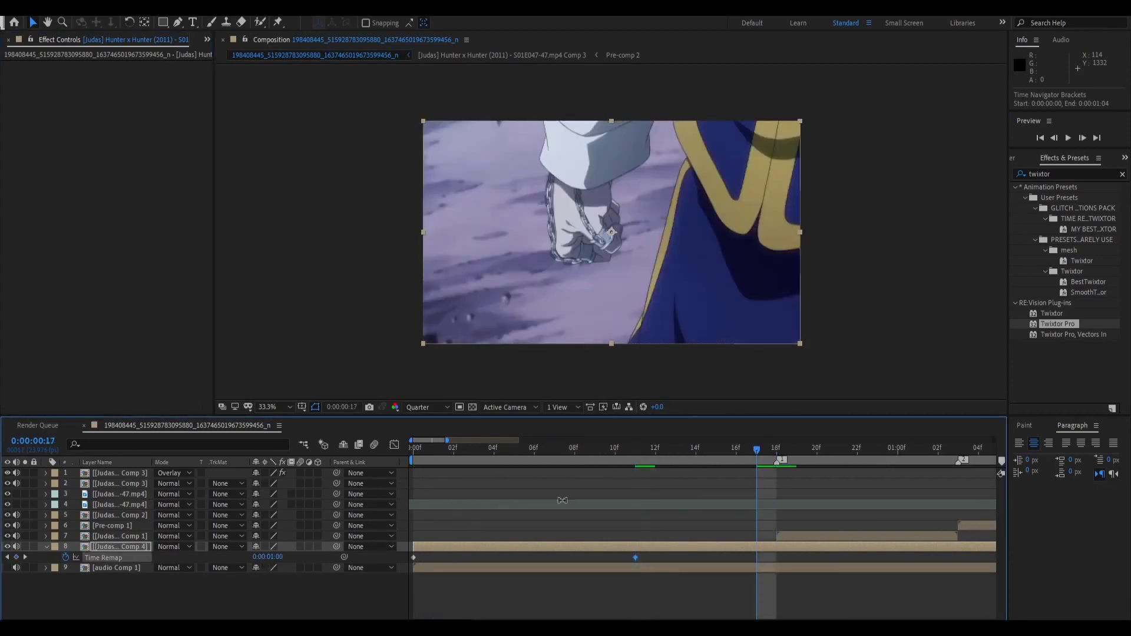
drag(277, 552, 267, 557)
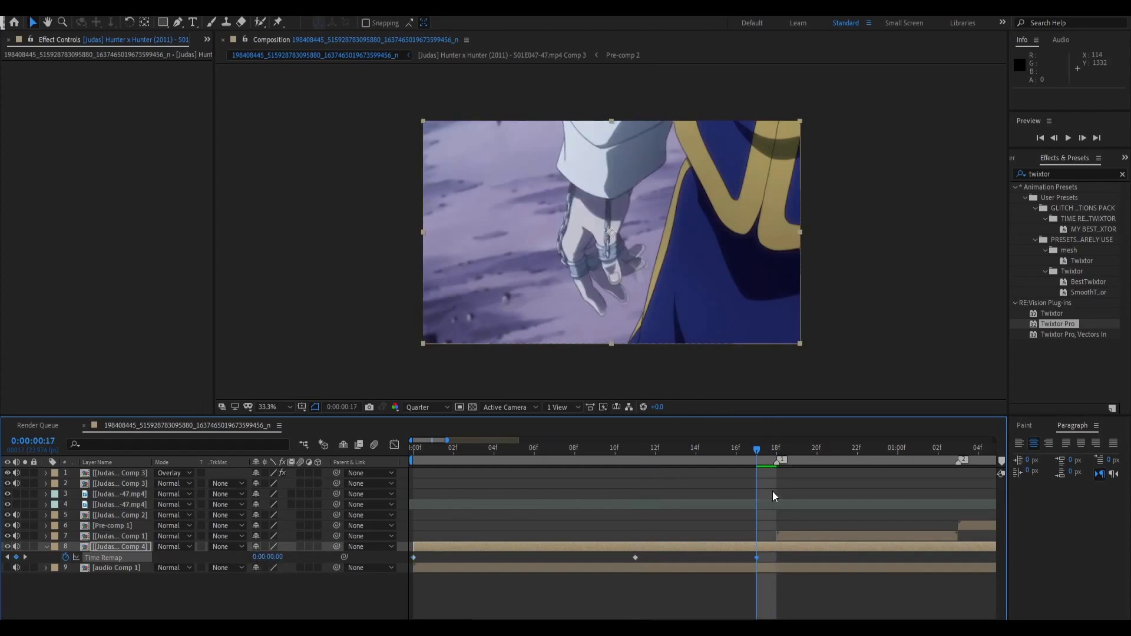
Split the hand pre-comp at 0:00:00:18, on the first beat marker, and delete the remainder
click(775, 454)
key(ctrl+shift+d)
key(Delete)
Apply Easy Ease to all Time Remap keyframes of the hand pre-comp
drag(793, 553, 384, 578)
key(F9)
click(442, 595)
Reshape the Time Remap value graph to rise steeply at the start, flatten at the peak and fall steeply into the last keyframe
click(414, 557)
click(394, 445)
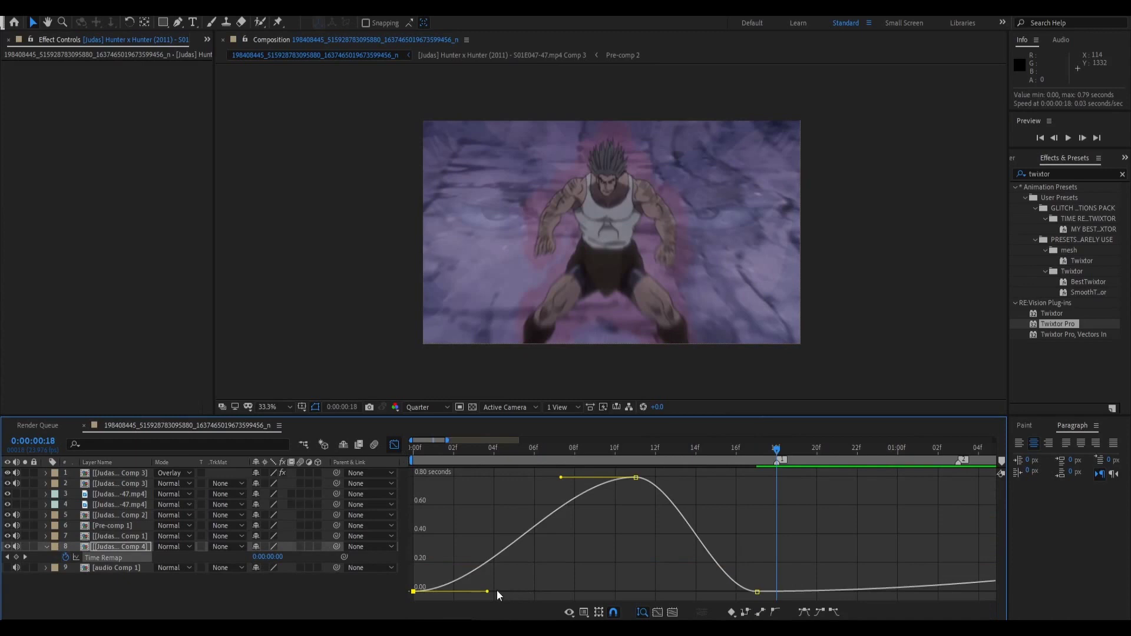
drag(487, 591, 418, 524)
drag(561, 478, 376, 477)
click(430, 538)
click(635, 478)
drag(717, 591, 805, 507)
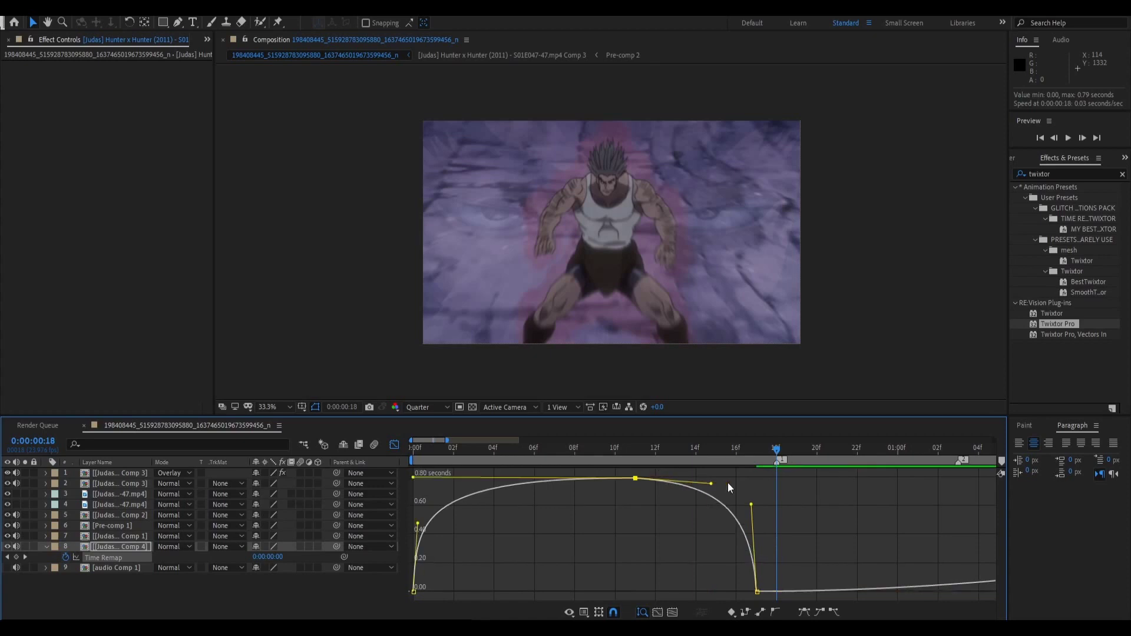
drag(727, 454, 320, 473)
click(394, 445)
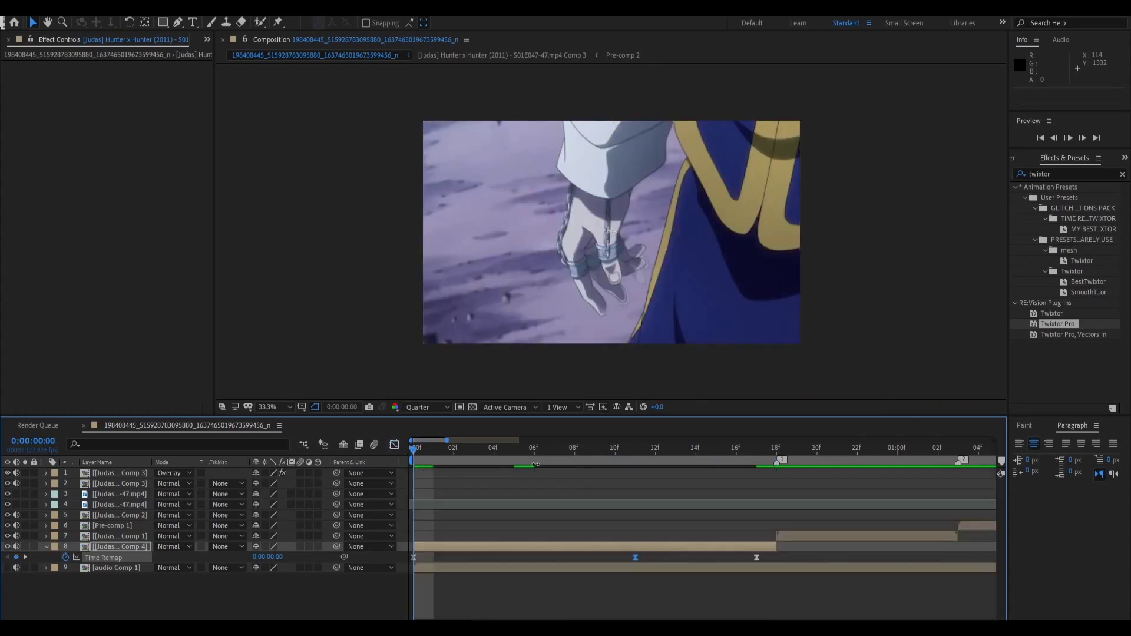
Preview the remapped opening clip and pre-compose it with all its attributes
scroll(610, 557, down, 3)
key(space)
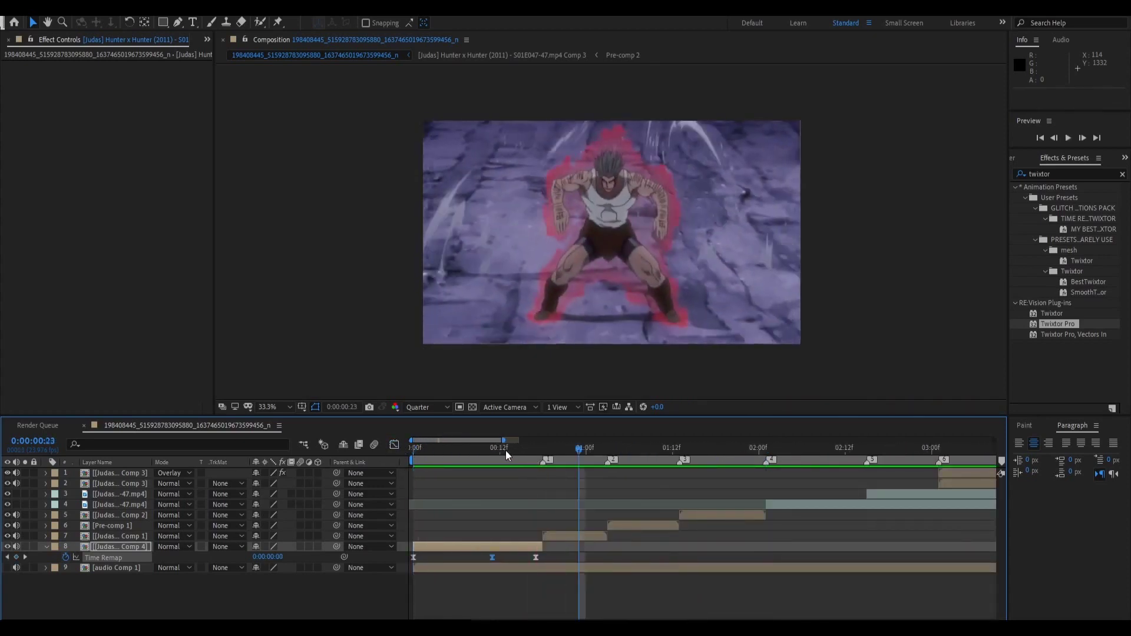
drag(508, 450, 407, 456)
key(space)
key(space)
key(ctrl+shift+c)
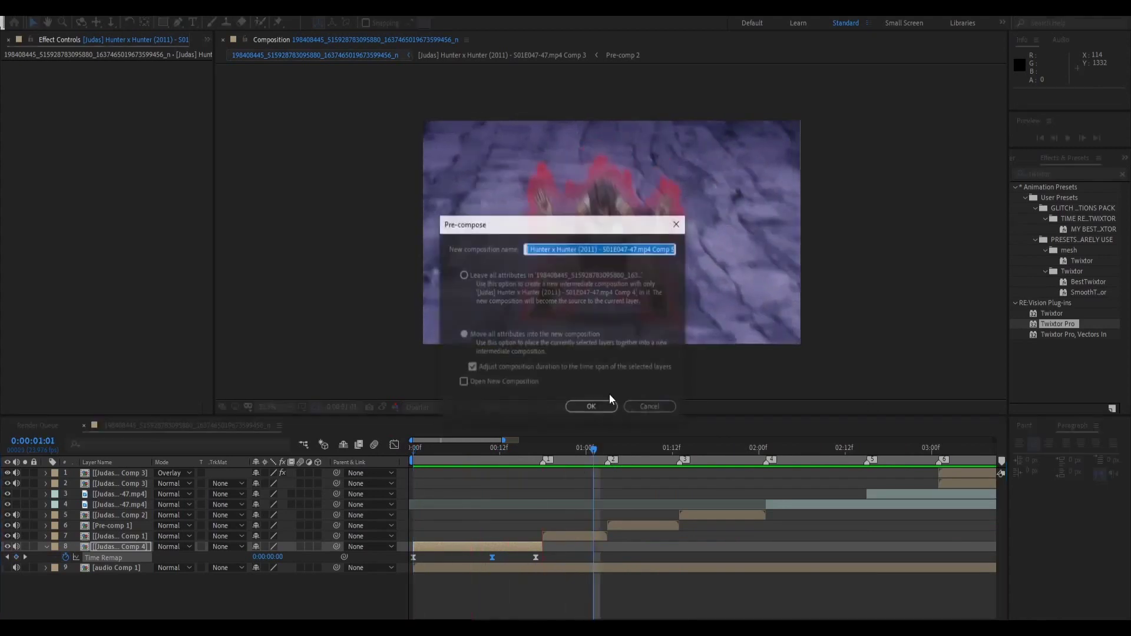
click(591, 406)
Apply Twixtor Pro with the same settings to the clip starting at 0:00:02:01, with input frame rate 12
click(768, 454)
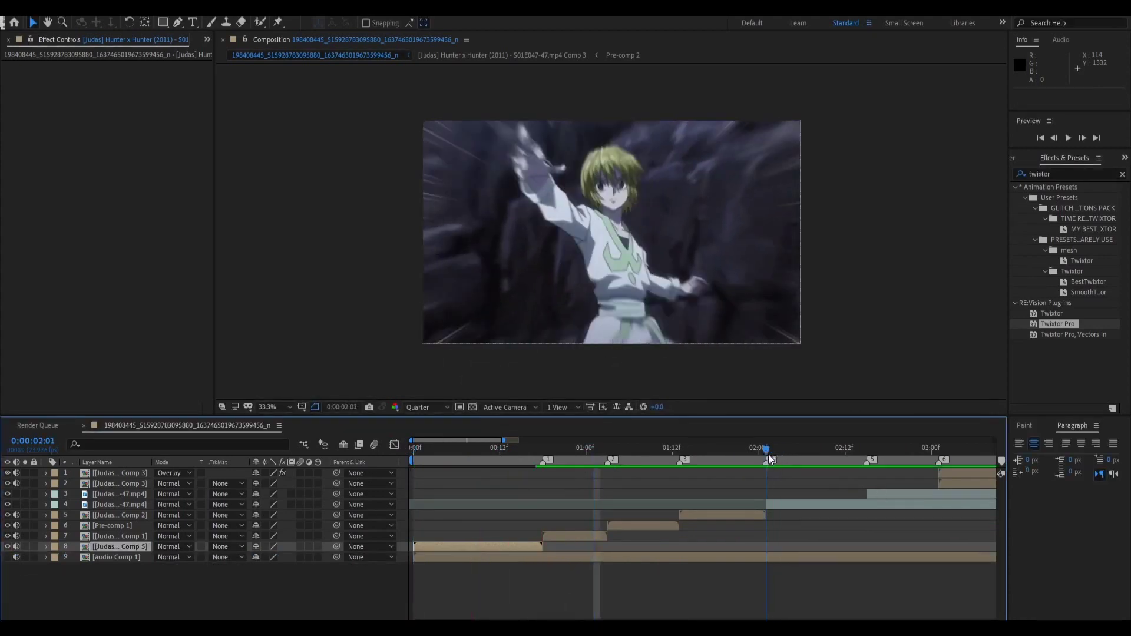
click(778, 505)
key(ctrl+alt+shift+e)
click(123, 161)
text(12)
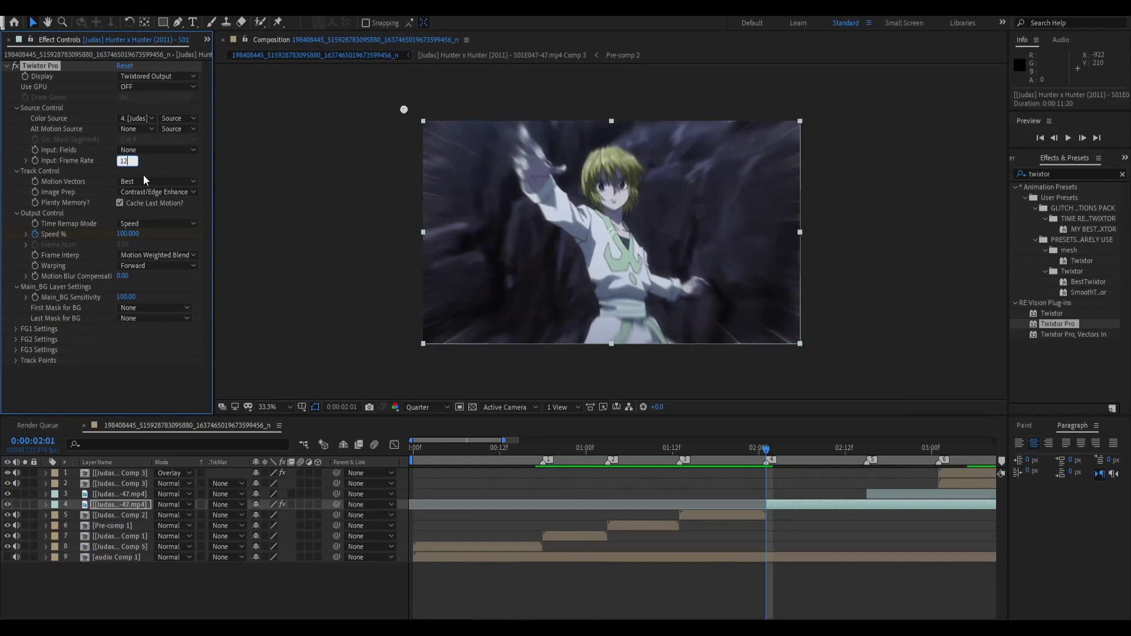
key(Return)
Pre-compose this clip and enable time remapping, keyframing 0:00:04:05 at 0:00:02:14
key(ctrl+shift+c)
click(609, 405)
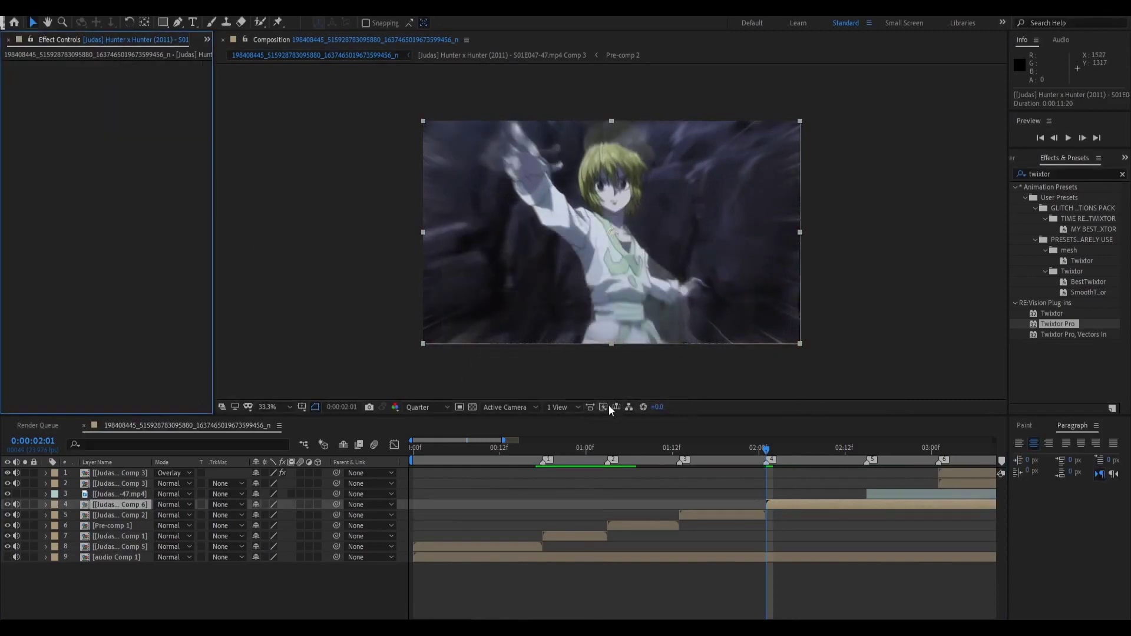
key(ctrl+alt+t)
drag(830, 446, 859, 449)
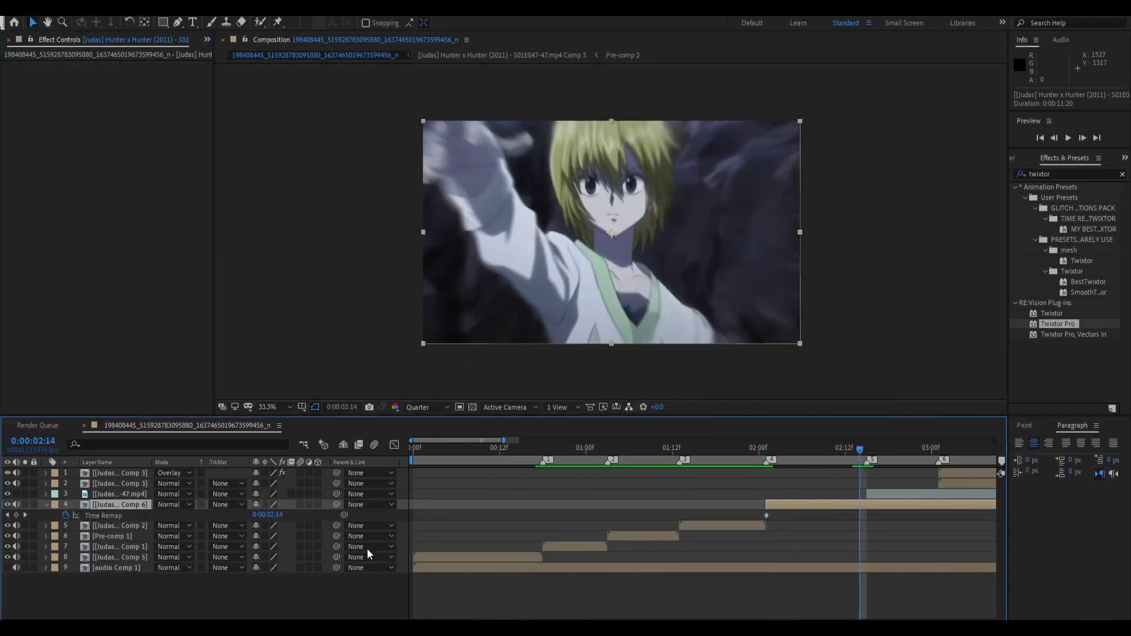
drag(268, 517, 288, 514)
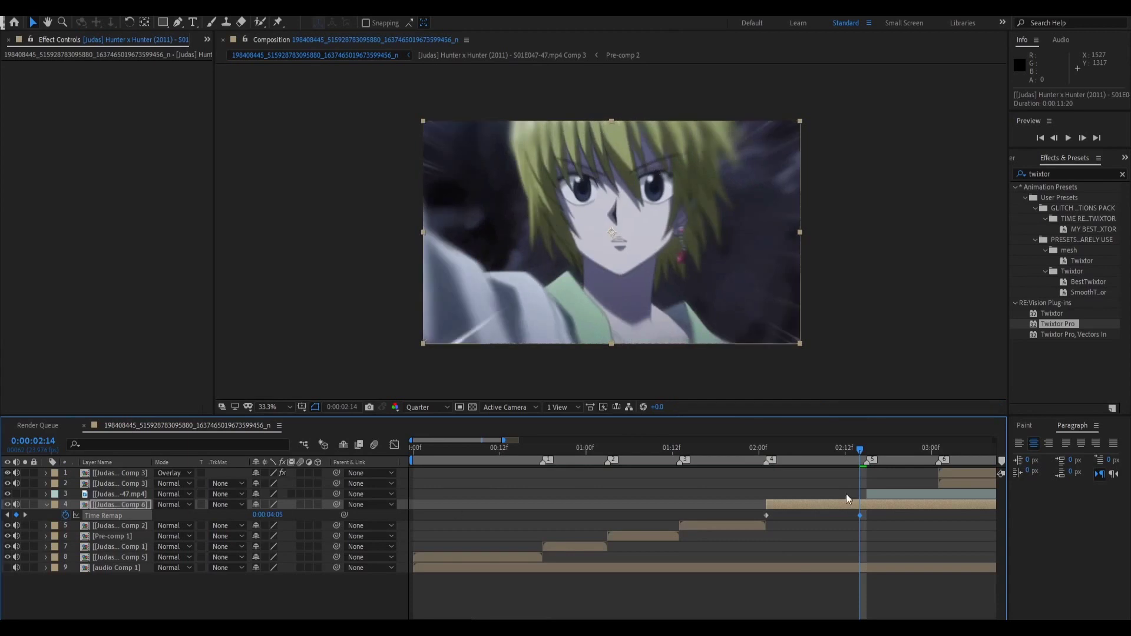
Split the time-remapped clip at 0:00:02:15 and delete the part after it, keeping its Time Remap keyframes
click(866, 456)
key(d)
key(Delete)
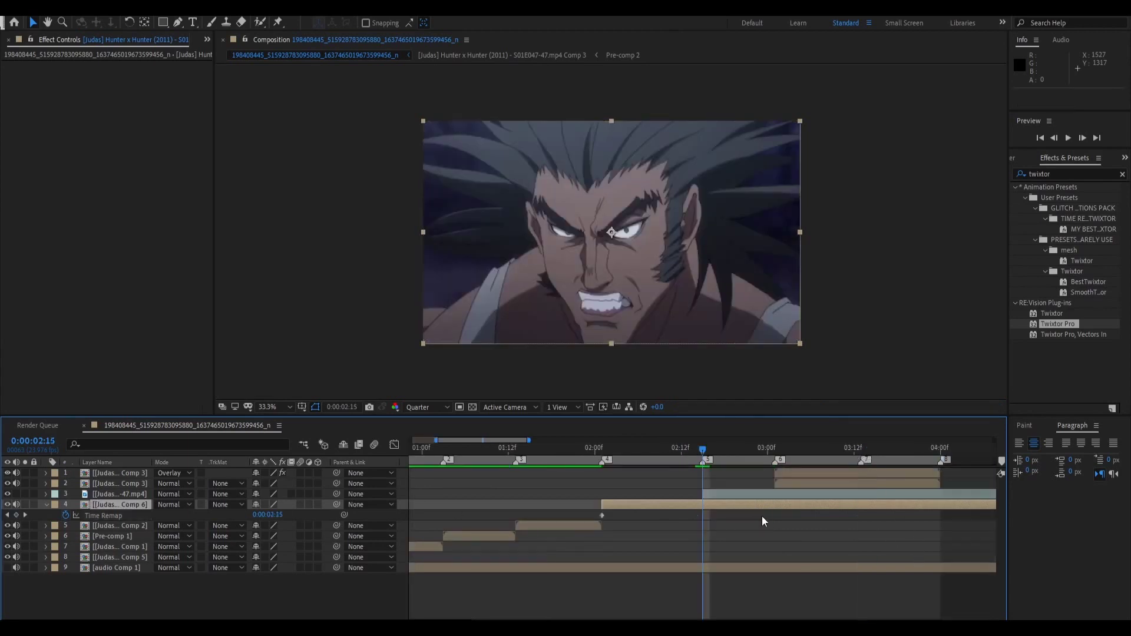
key(ctrl+z)
key(ctrl+shift+d)
key(Delete)
Ease both Time Remap keyframes and reshape the value graph to rise steeply at the start and flatten towards the second keyframe
drag(723, 513, 587, 525)
click(394, 445)
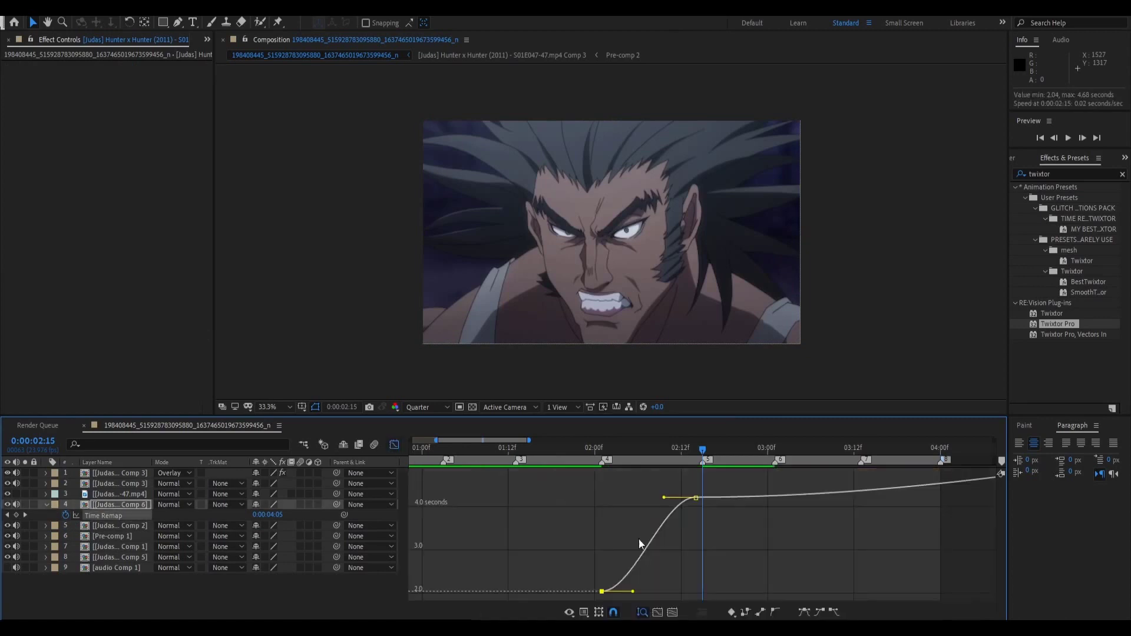
drag(633, 590, 613, 537)
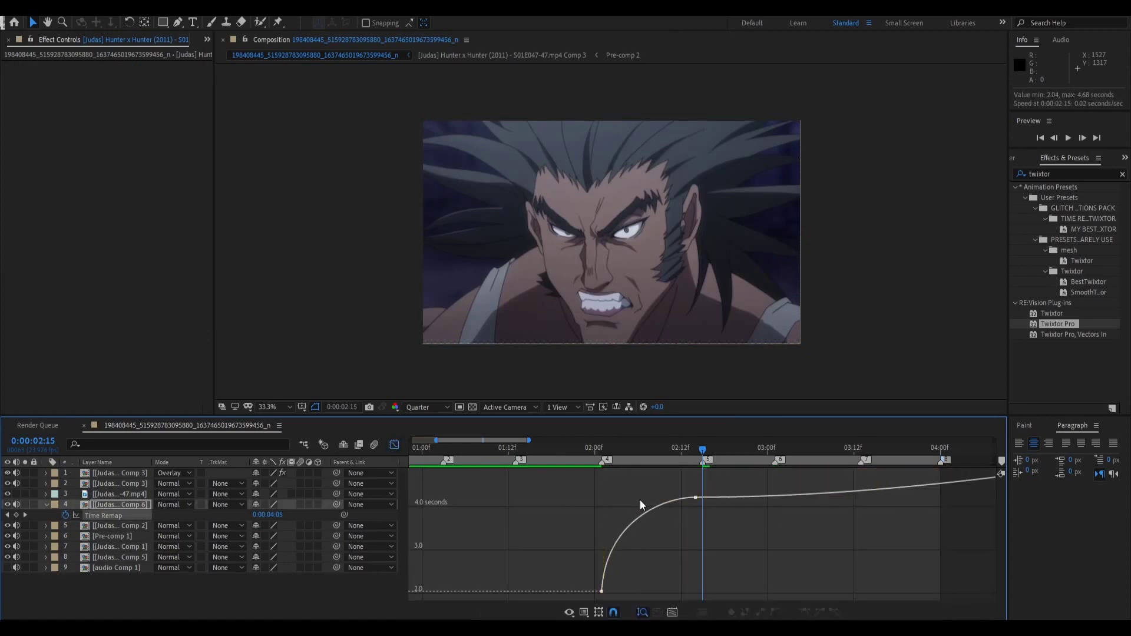
drag(664, 498, 617, 507)
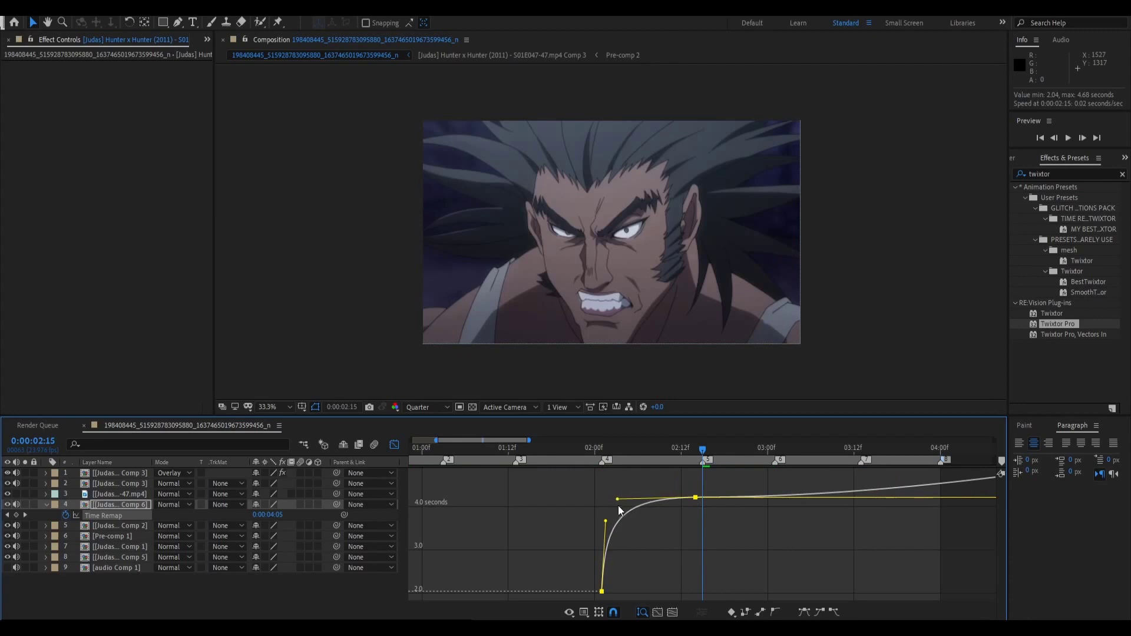
Preview the remapped clip that starts at 0:00:02:01 and pre-compose it with all its attributes
drag(623, 450, 404, 474)
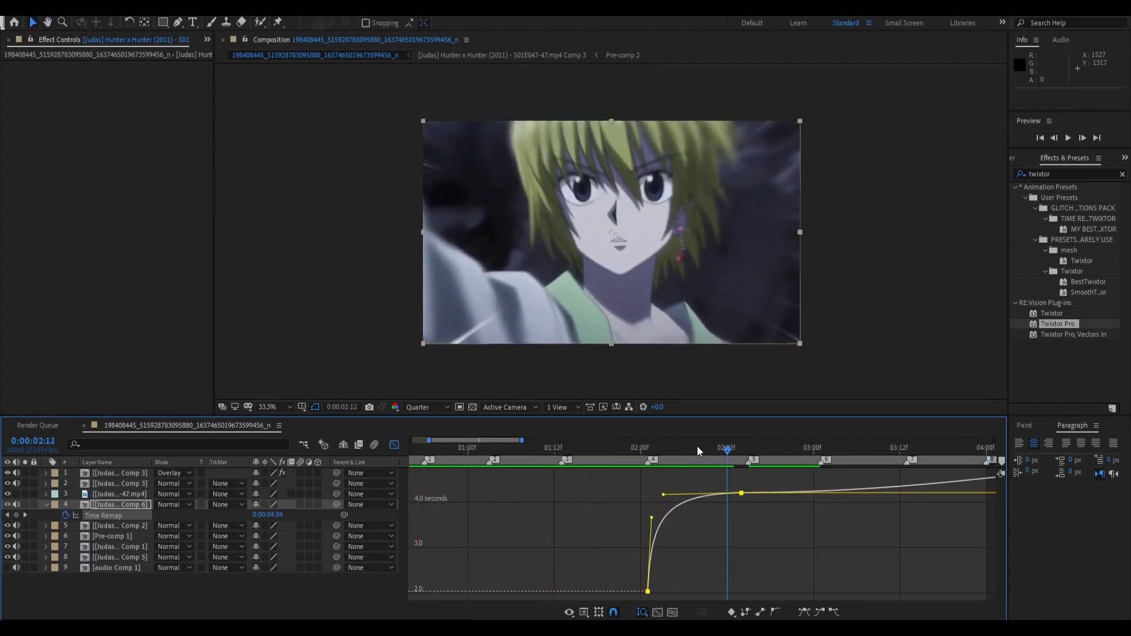
key(space)
click(394, 446)
key(ctrl+shift+c)
click(610, 407)
Apply Twixtor Pro to the clip starting at 0:00:02:15 and pre-compose it with all its attributes
click(790, 493)
key(ctrl+alt+shift+e)
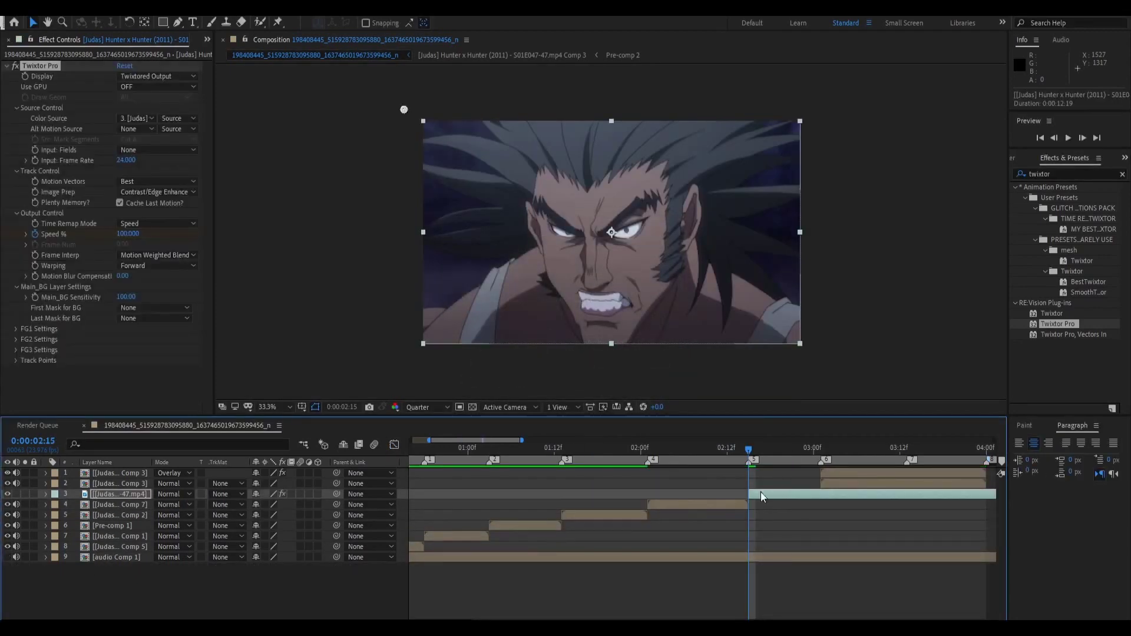
key(ctrl+shift+c)
click(590, 405)
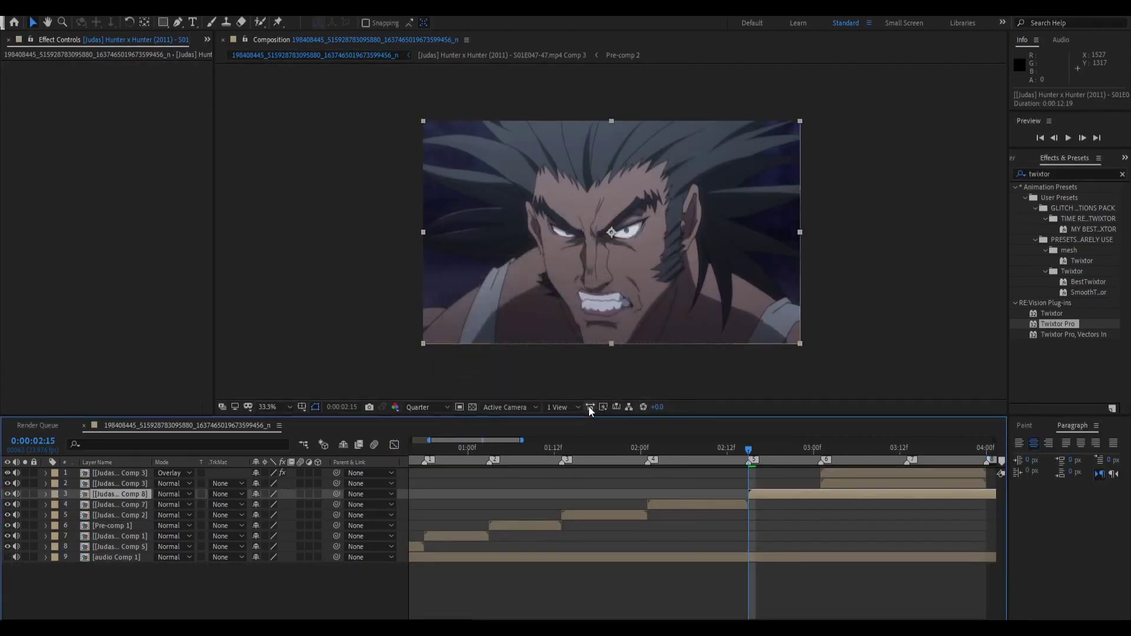
Enable time remapping on this pre-composed clip and keyframe 0:00:03:16 at 0:00:03:00
key(ctrl+alt+t)
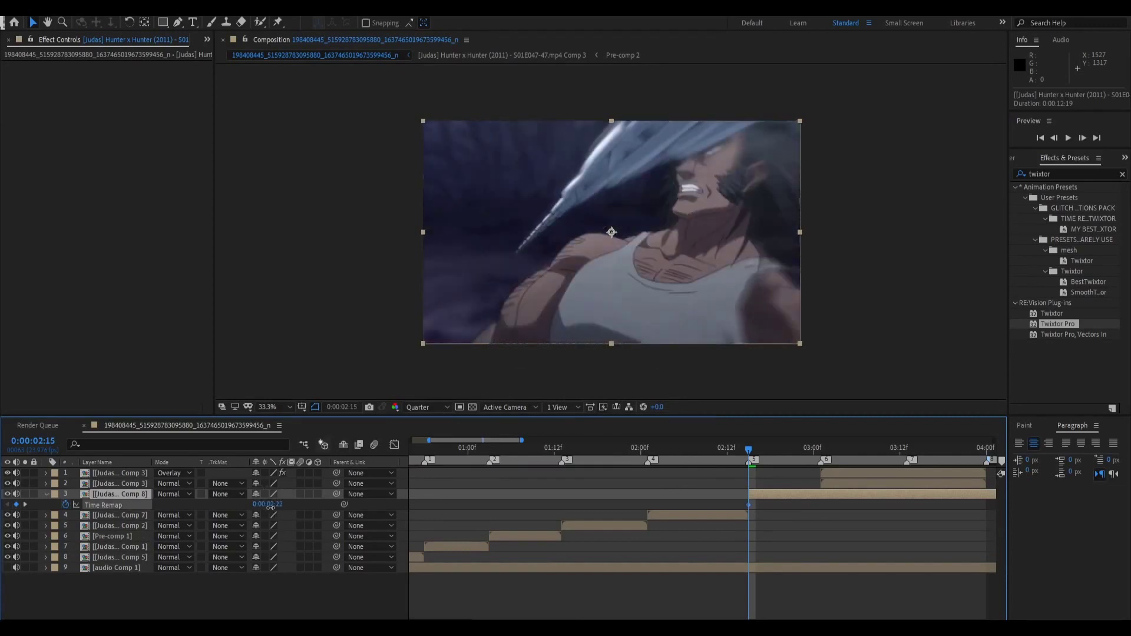
click(809, 450)
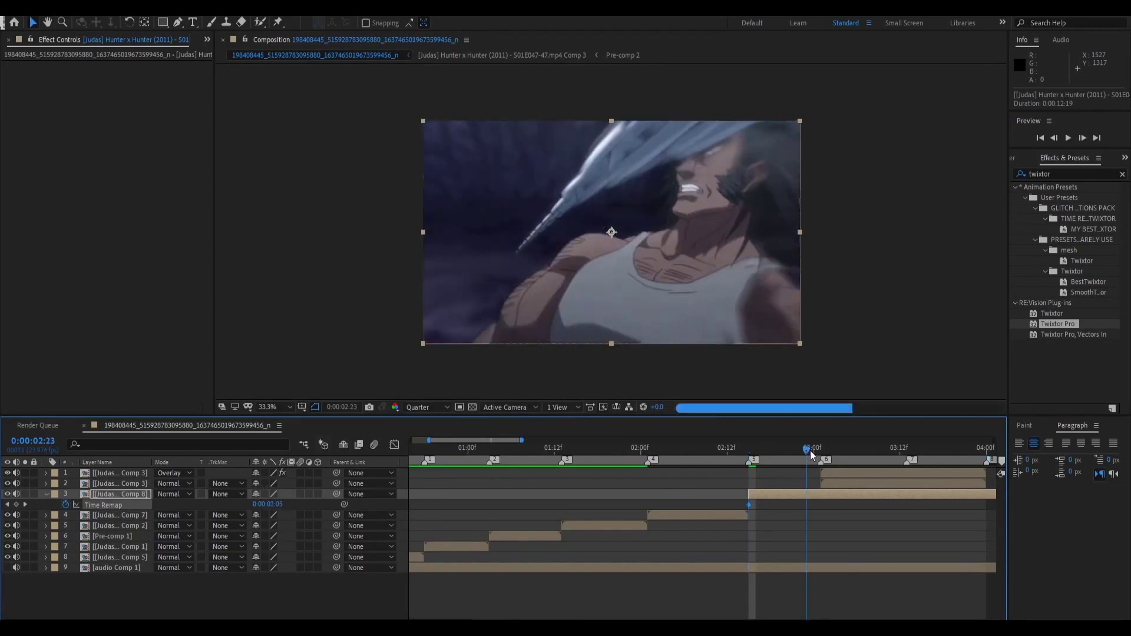
drag(262, 505, 270, 505)
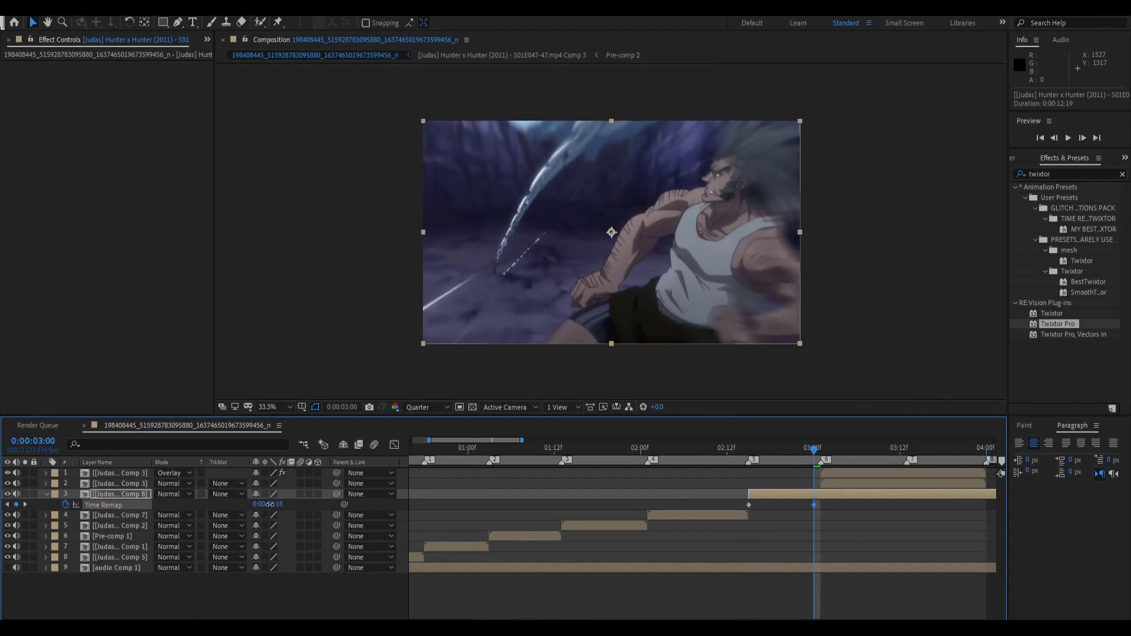
Split the clip at 0:00:03:01 and delete the part after that point
click(827, 453)
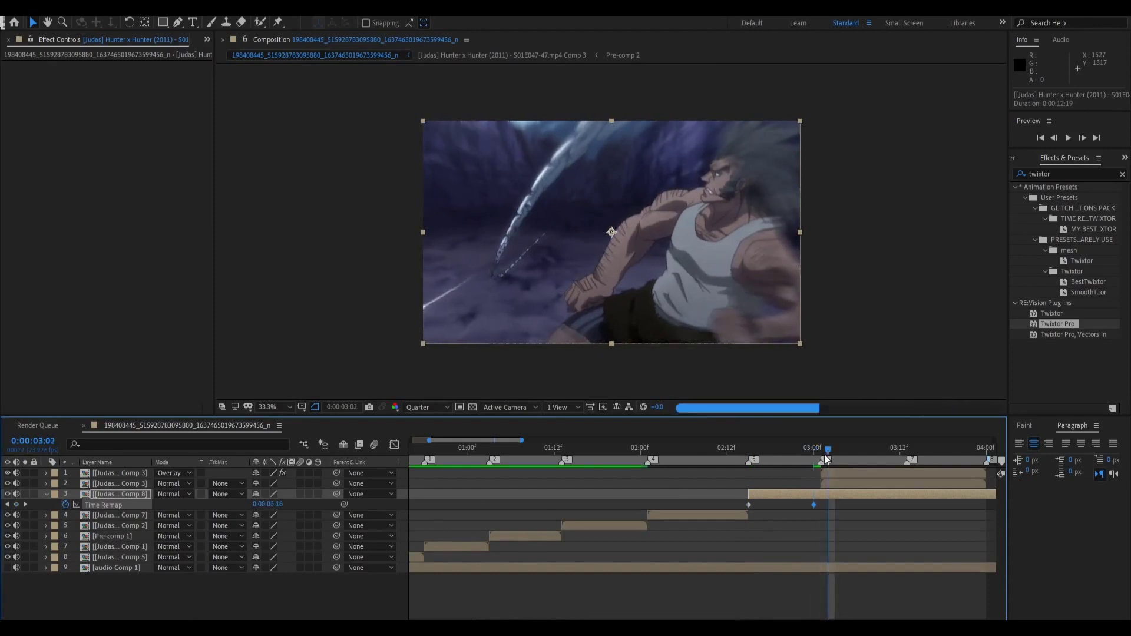
click(820, 453)
key(ctrl+shift+d)
key(Delete)
Easy Ease the clip's two Time Remap keyframes and steepen the beginning of their value graph
drag(841, 498, 694, 524)
key(F9)
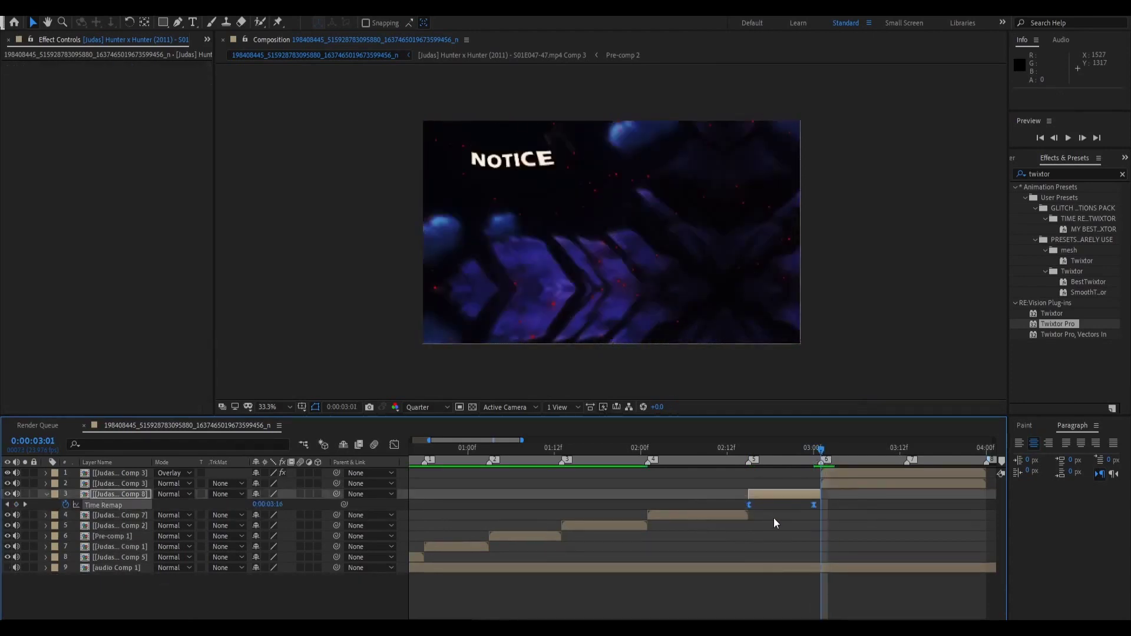
click(394, 444)
drag(770, 591, 758, 517)
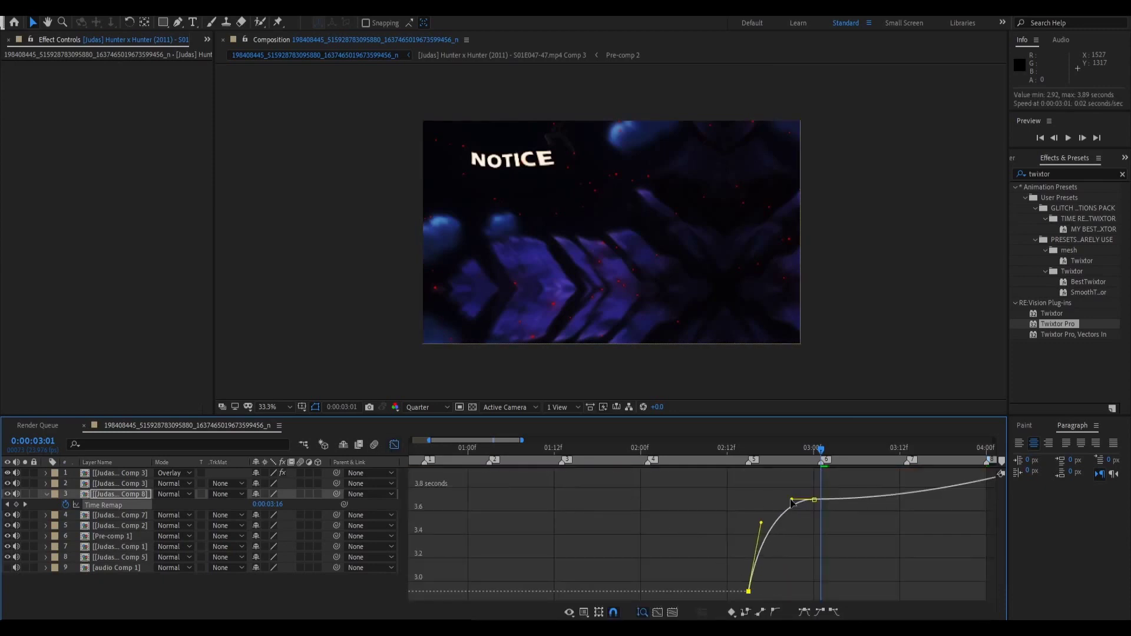
Pre-compose the clip starting at 0:00:02:15 with all its attributes and preview the transition into it
click(394, 446)
key(ctrl+shift+c)
click(600, 408)
drag(816, 450, 699, 464)
key(space)
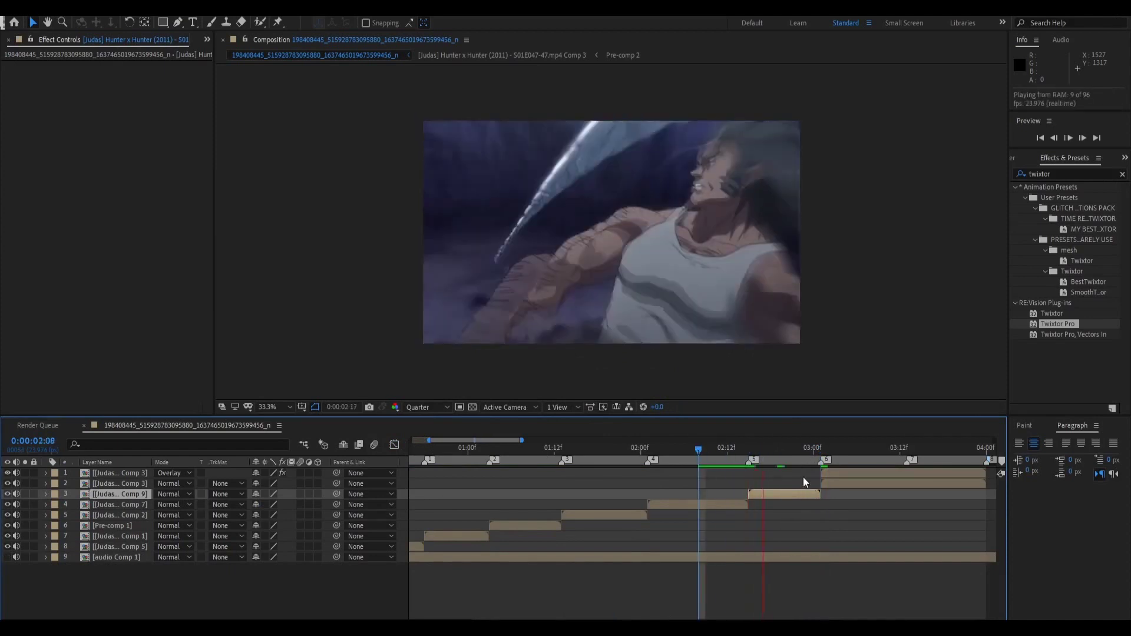
key(space)
key(space)
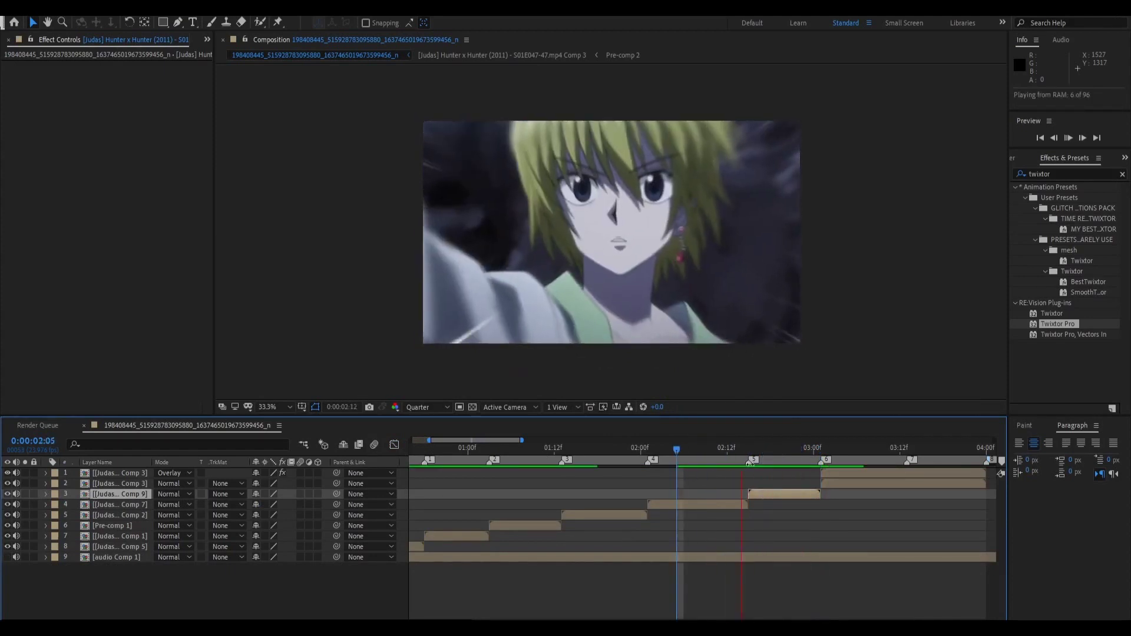
key(space)
Keyframe the first clip's Scale at 100% at the start, about 135% at 0:00:00:14 and 104% at 0:00:00:17
drag(419, 461, 451, 461)
key(Home)
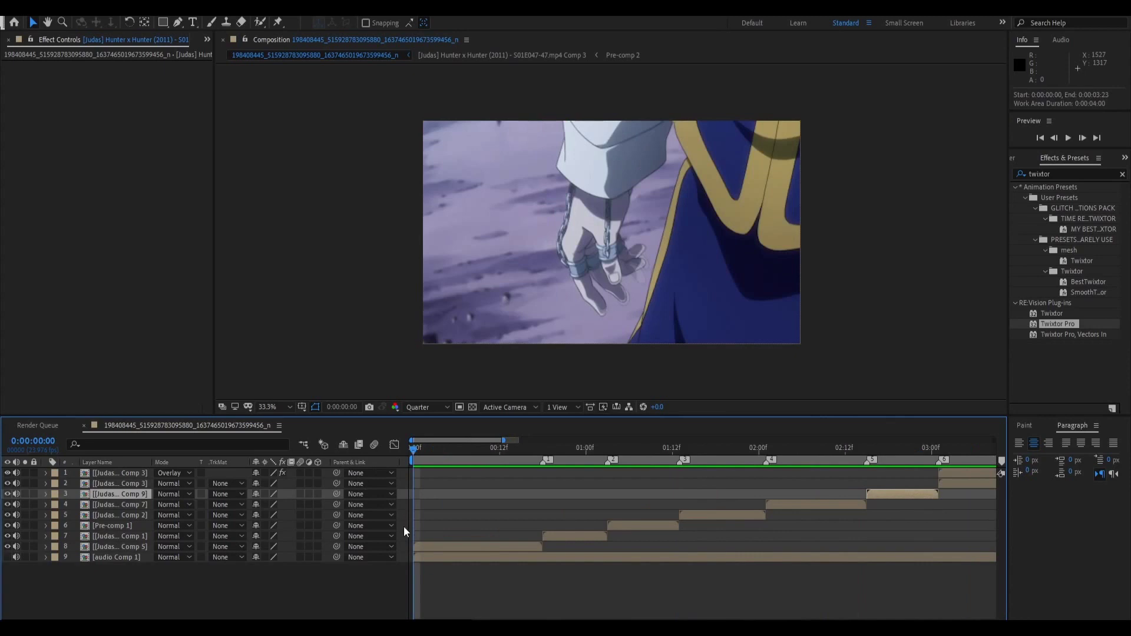
click(195, 570)
click(111, 545)
key(s)
click(76, 557)
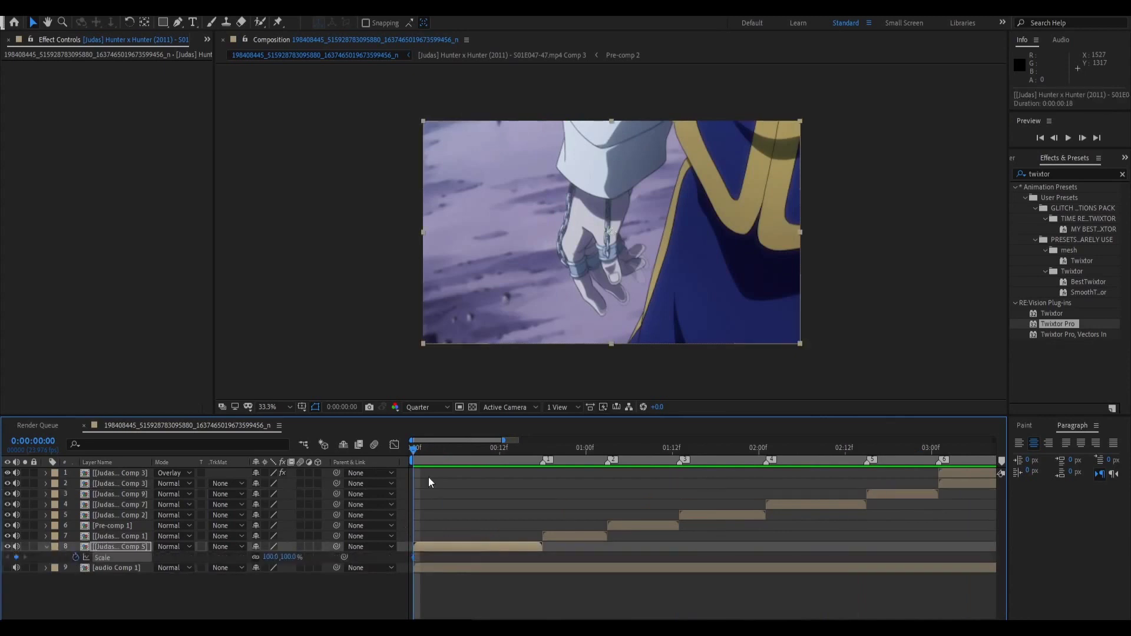
click(514, 452)
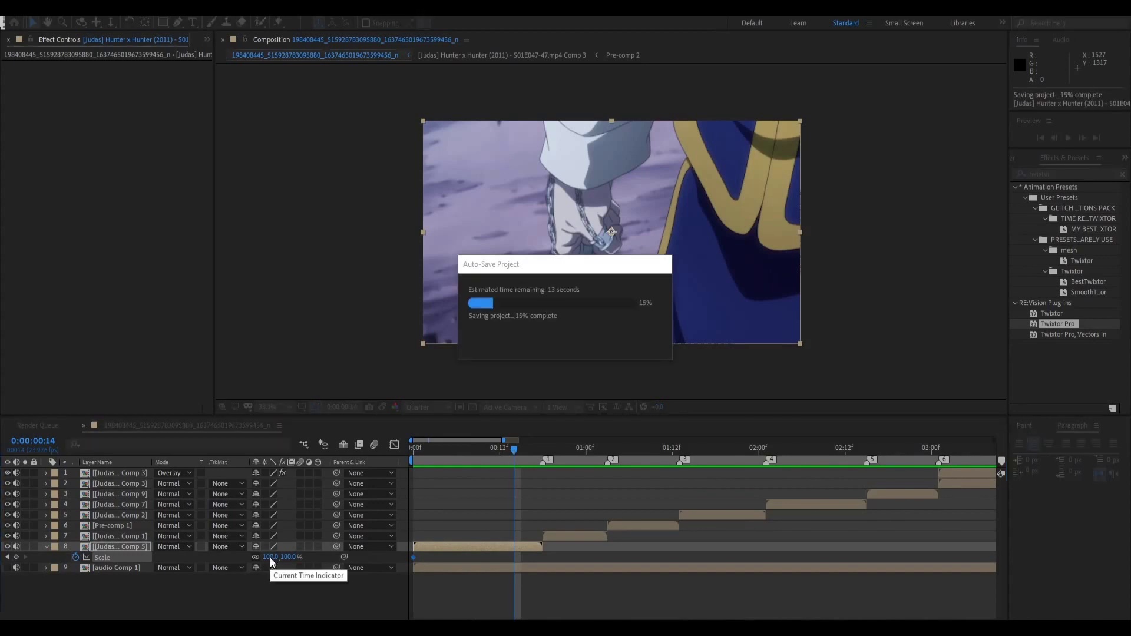
mouse_move(273, 557)
mouse_down()
mouse_move(293, 558)
mouse_move(259, 562)
mouse_up()
click(535, 452)
Ease the first clip's Scale keyframes and shape the graph to rise steeply, flatten at the peak and fall steeply into the end
drag(563, 553, 377, 578)
key(F9)
click(409, 604)
click(413, 557)
key(shift+F3)
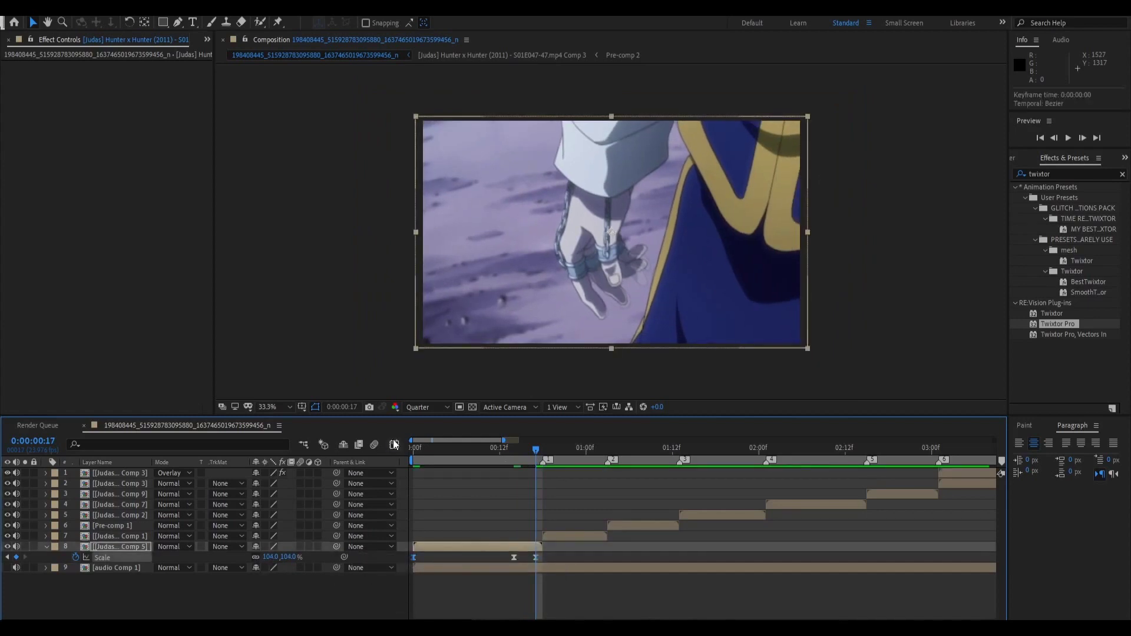
drag(446, 591, 415, 503)
drag(480, 477, 405, 481)
drag(528, 579, 361, 469)
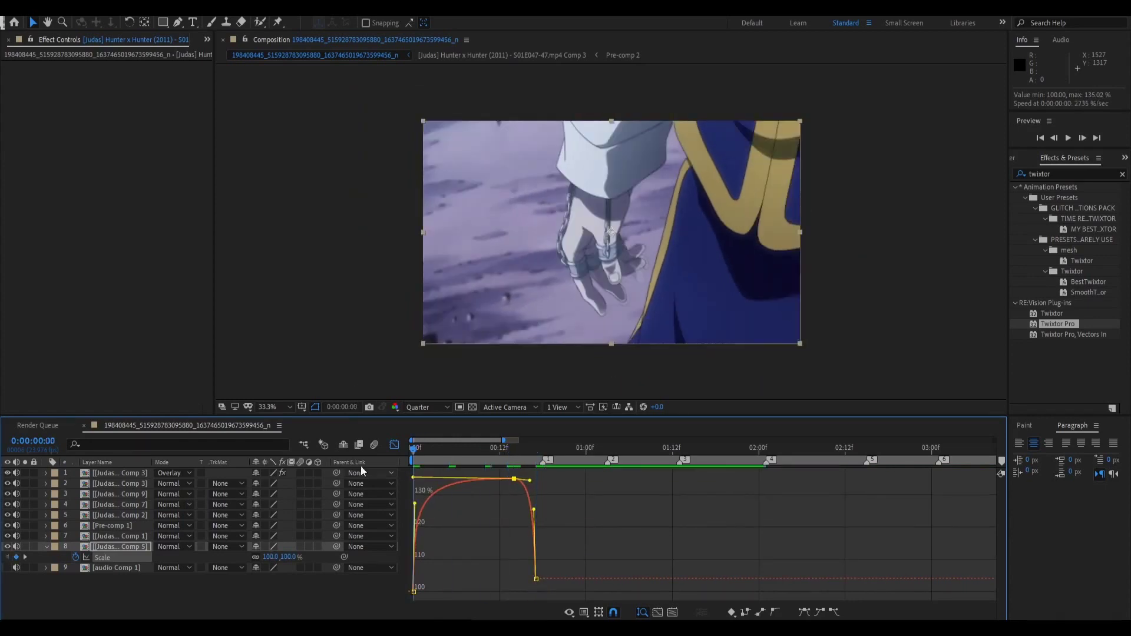
Keyframe the second clip's Scale from 148% at 0:00:00:18 down to 100% at 0:00:01:03
click(394, 444)
drag(533, 448, 543, 452)
click(563, 536)
key(s)
click(76, 546)
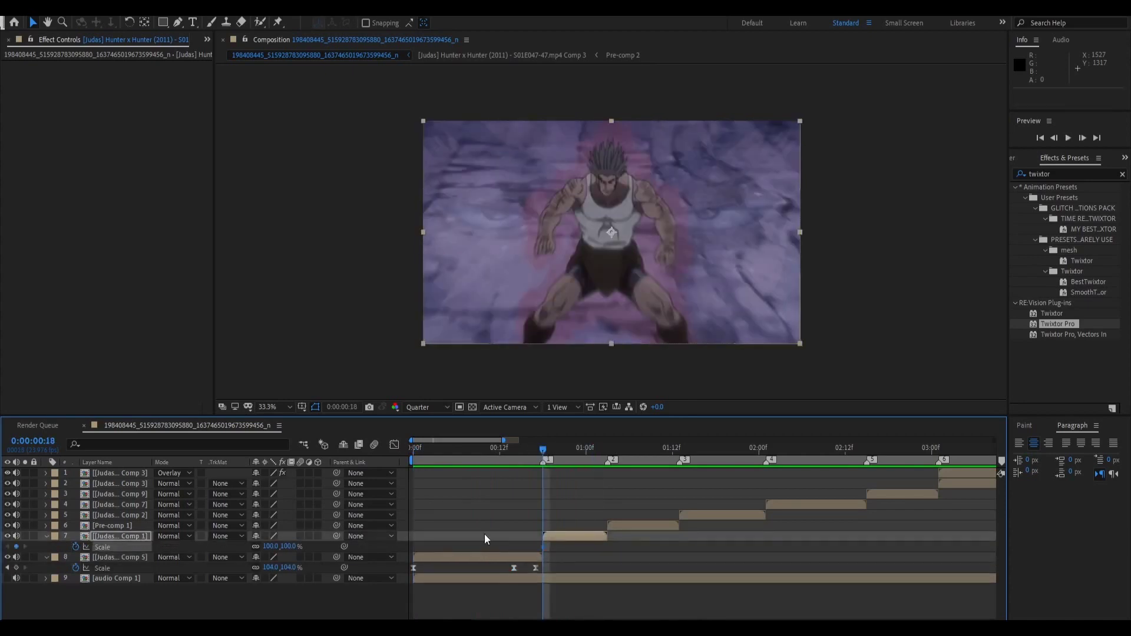
drag(544, 548, 609, 548)
drag(269, 546, 297, 546)
Ease the second clip's Scale keyframes, make the graph drop steeply at the start, and preview the zooms from the beginning
drag(639, 557, 535, 538)
key(F9)
click(539, 549)
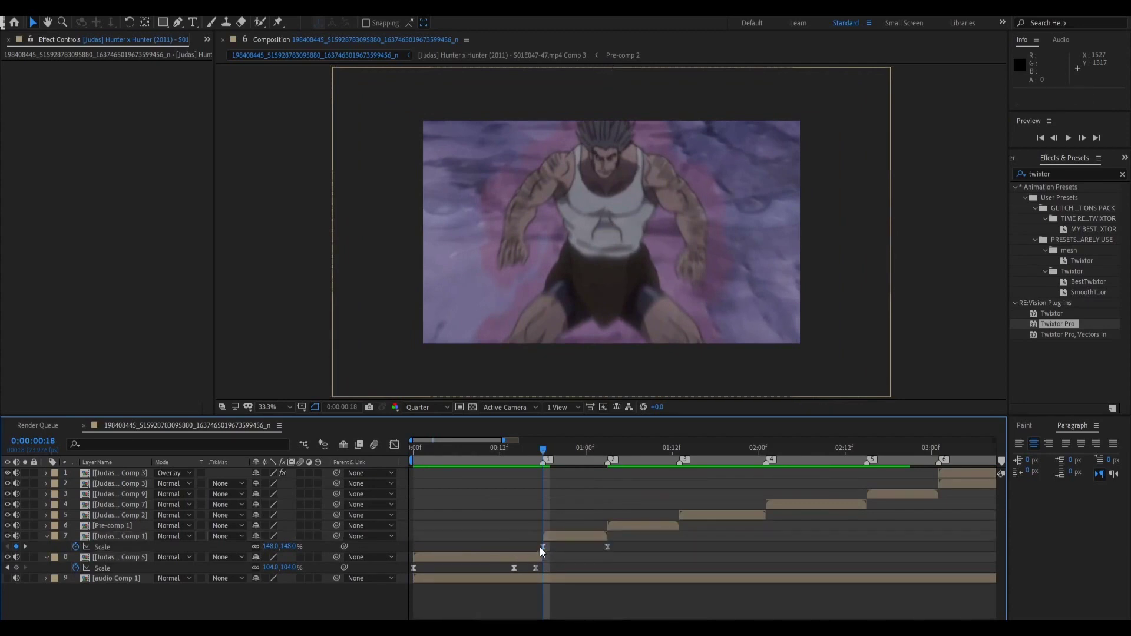
click(543, 547)
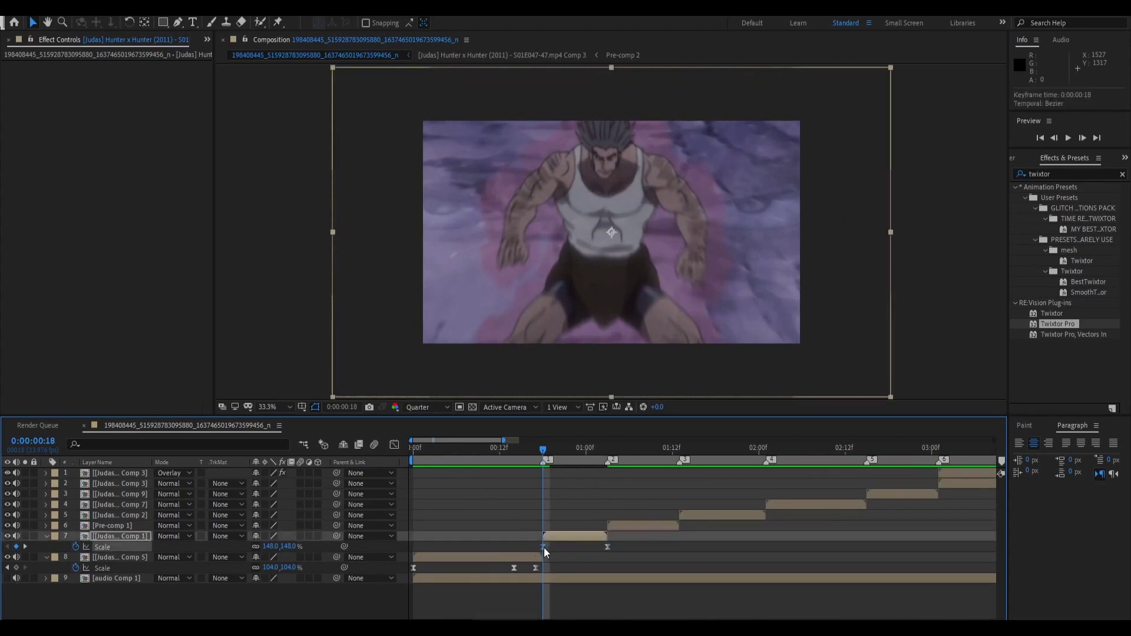
click(394, 444)
drag(564, 477, 543, 588)
key(space)
click(394, 444)
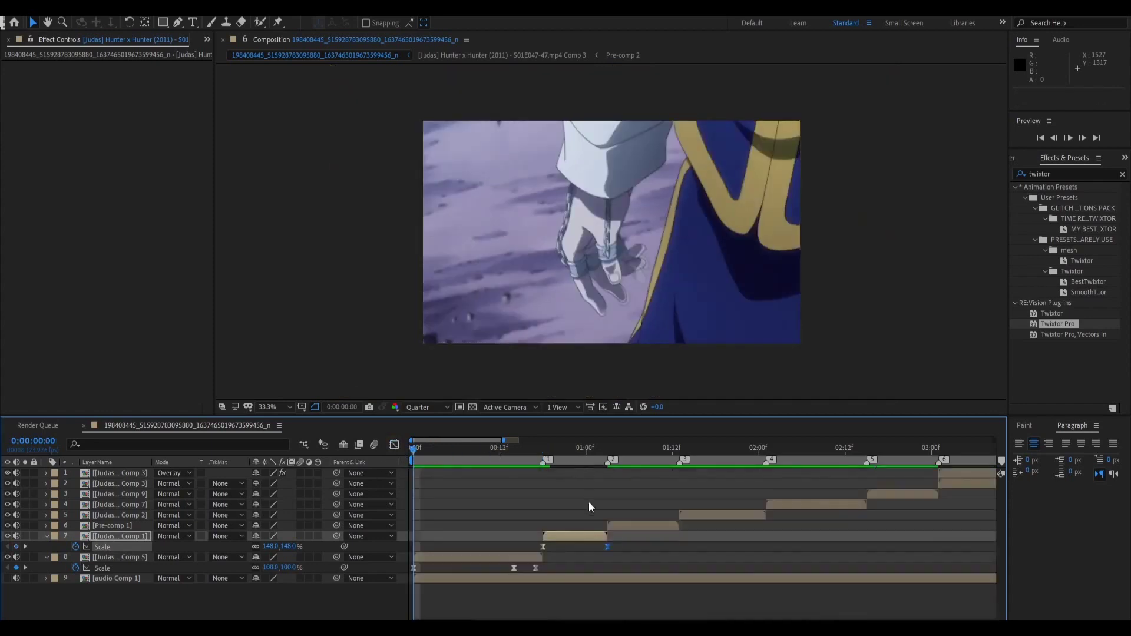
key(space)
Separate the Position dimensions of Pre-comp 1 and keyframe X 960 and Y 540 at 0:00:01:07
click(49, 535)
click(48, 547)
drag(617, 448, 657, 525)
click(657, 526)
key(p)
right_click(109, 537)
click(162, 411)
key(alt+shift+p)
drag(659, 546, 636, 537)
Find the mttt Motion Tile preset and apply it to Pre-comp 1 at 0:00:01:12
click(673, 452)
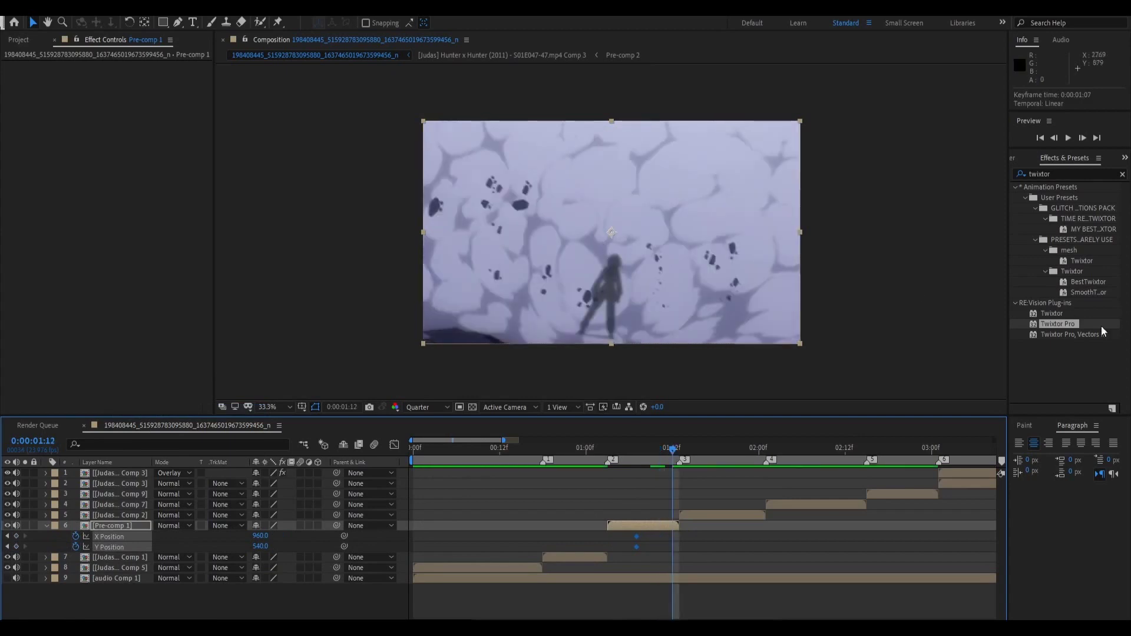
double_click(1069, 174)
text(mt)
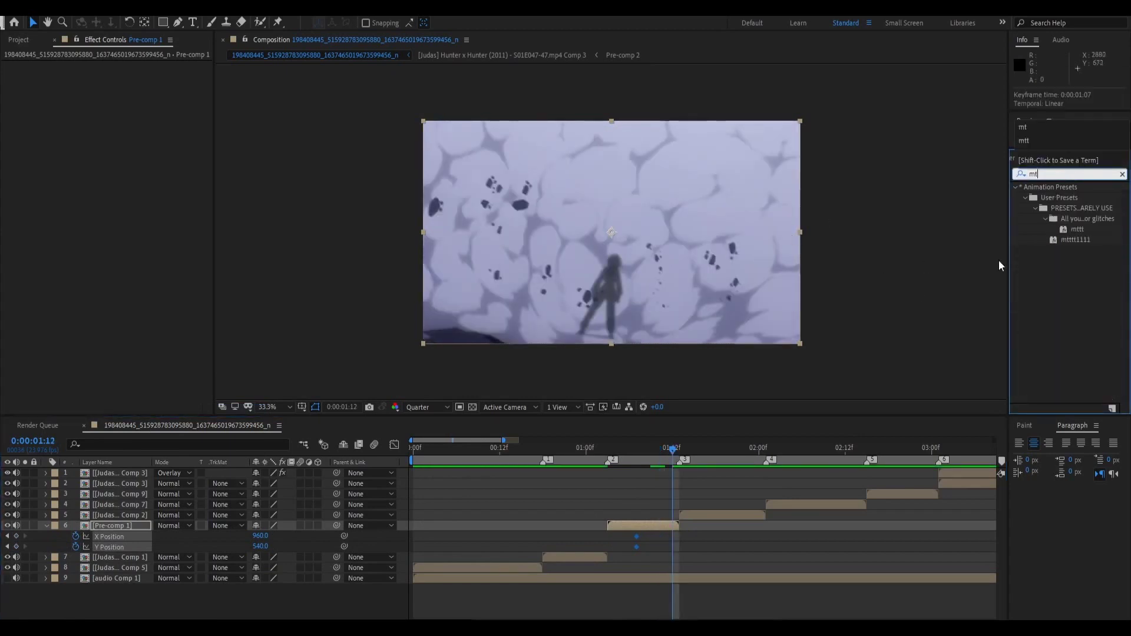
click(1078, 229)
drag(1078, 230, 654, 525)
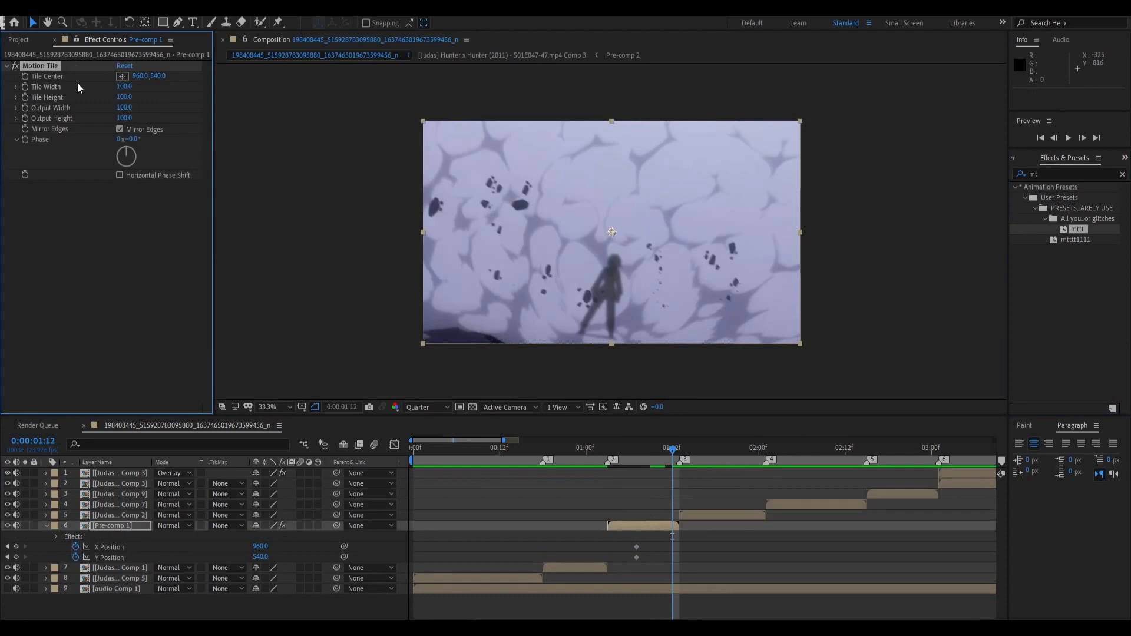
Move Pre-comp 1 to X 417, Y 882 at 0:00:01:12 and Easy Ease its position keyframes
drag(677, 272, 570, 343)
drag(679, 549, 628, 560)
key(F9)
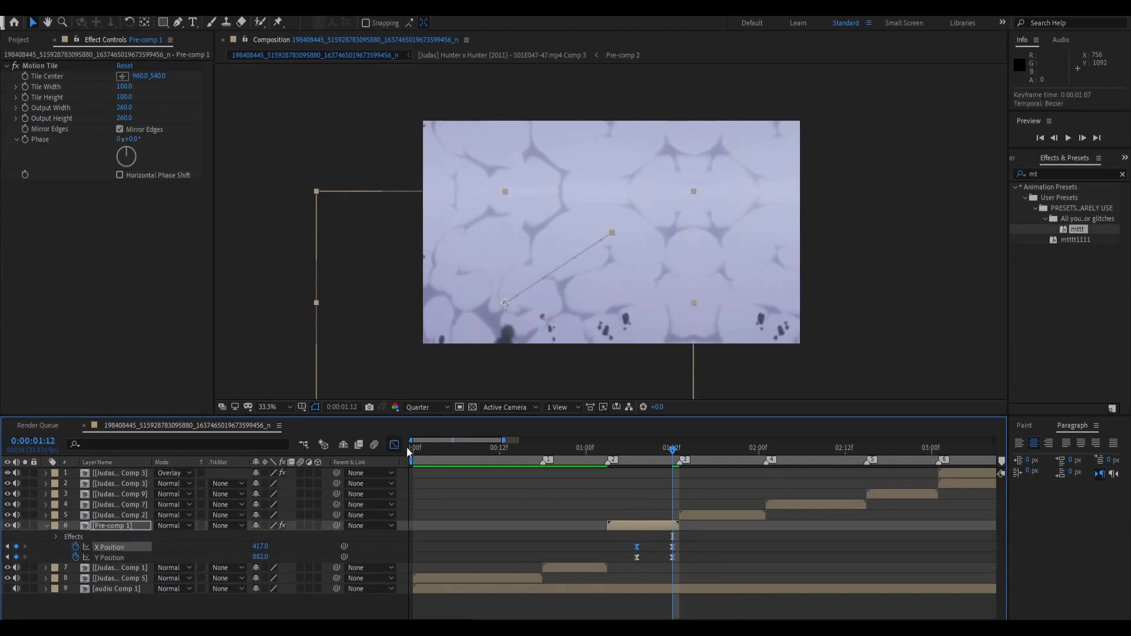